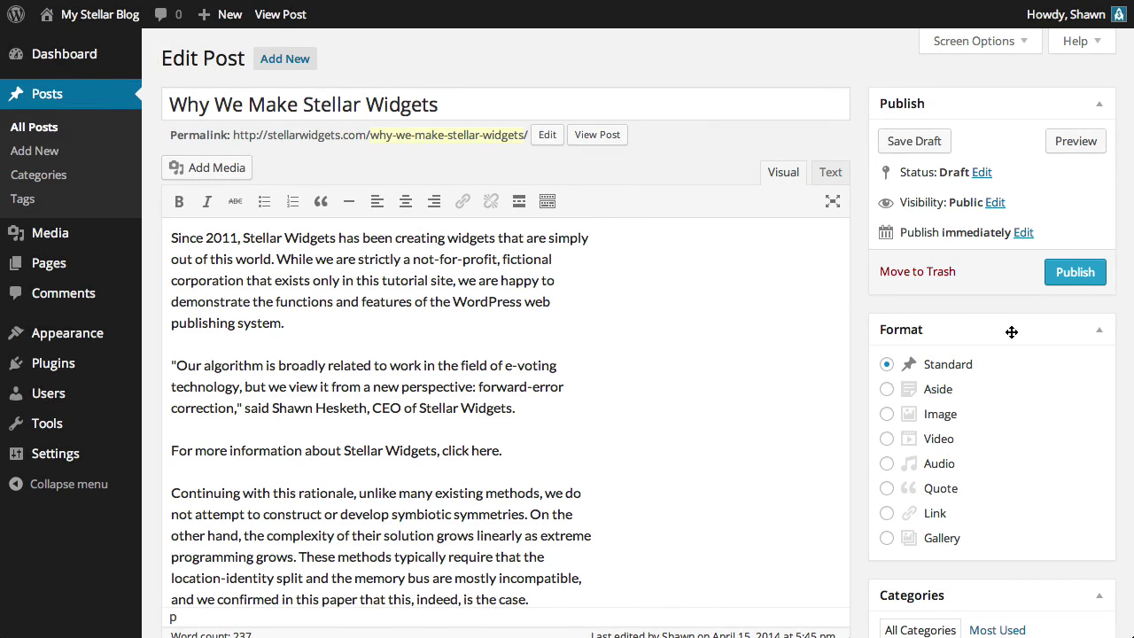
Step: Collapse the Format and Categories boxes beside the post editor
left_click(1017, 331)
left_click(1023, 371)
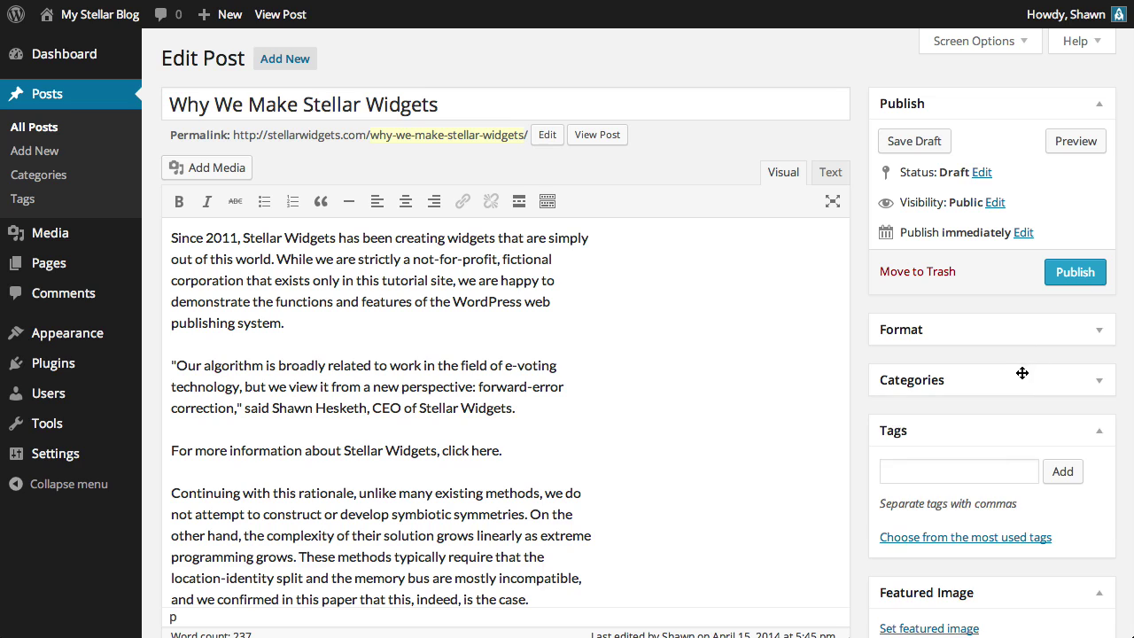
Step: Move the collapsed Tags box above Categories and back below it, and re-expand the Tags and Format boxes
left_click(1010, 423)
left_click_drag(1007, 422, 1010, 373)
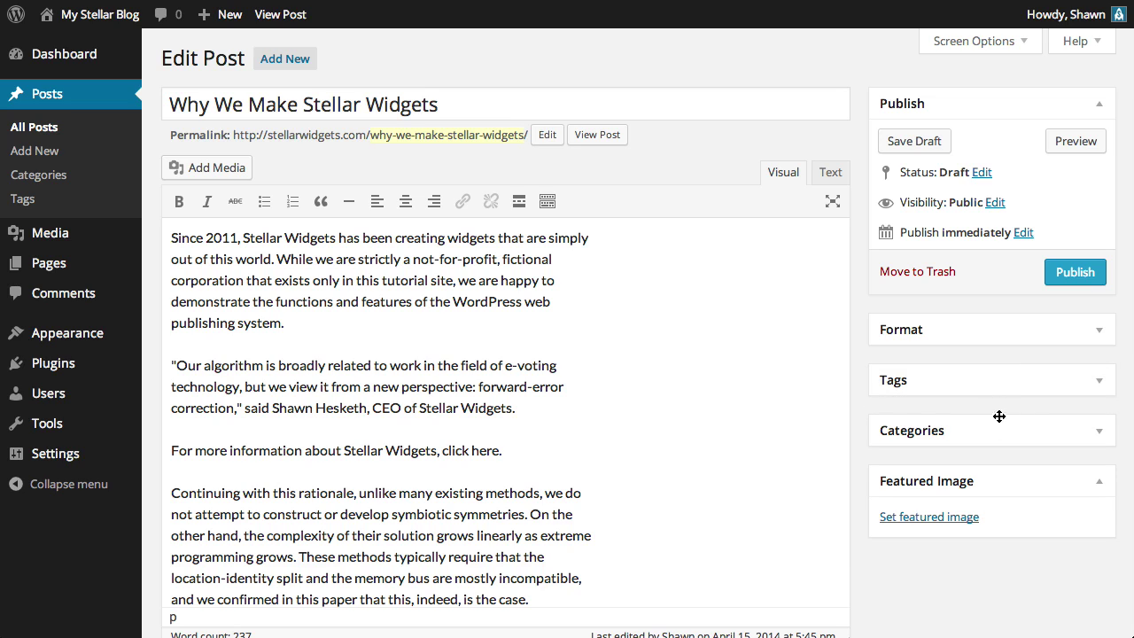
left_click_drag(995, 425, 1007, 390)
left_click(997, 421)
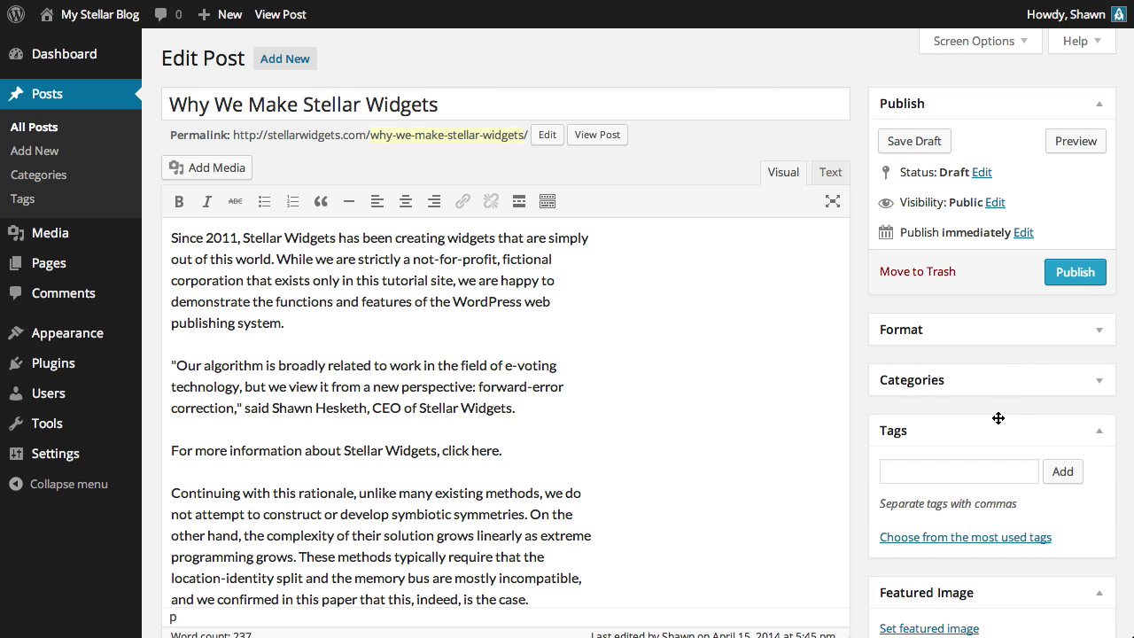
left_click(1005, 328)
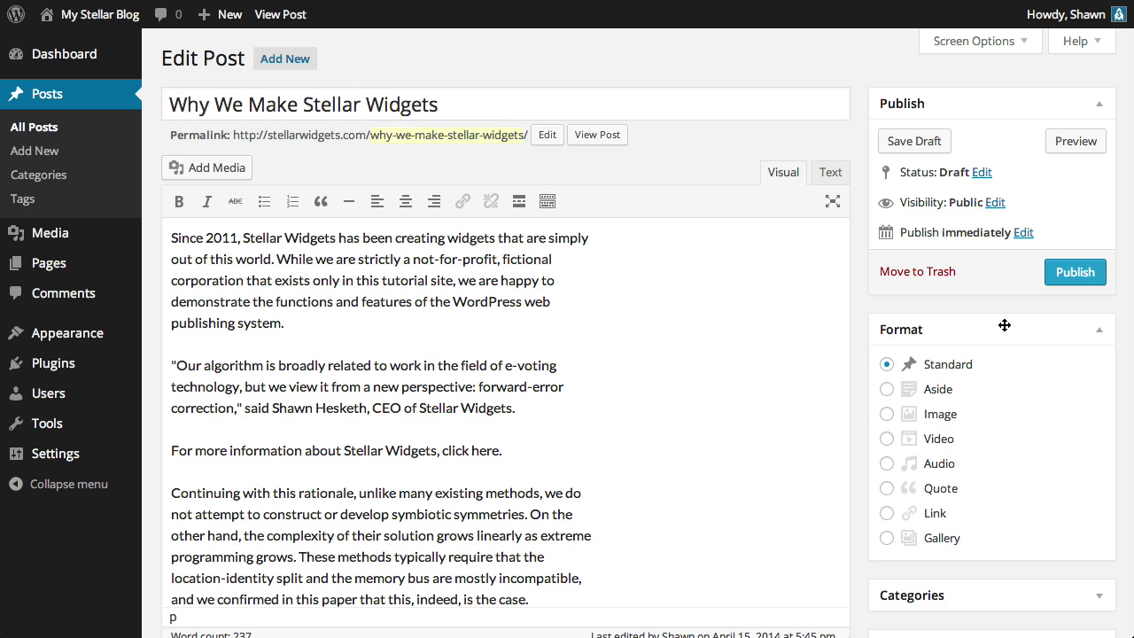
Step: Use Screen Options to hide the Featured Image, Tags, Categories and Format boxes
left_click(1003, 45)
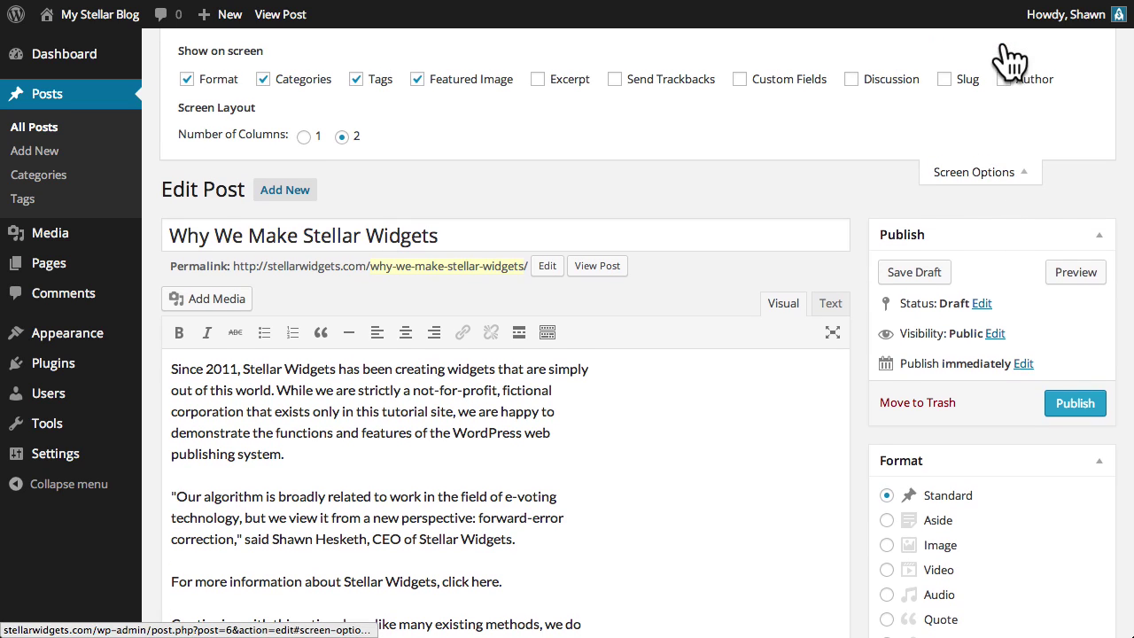
left_click(443, 83)
left_click(379, 85)
left_click(303, 81)
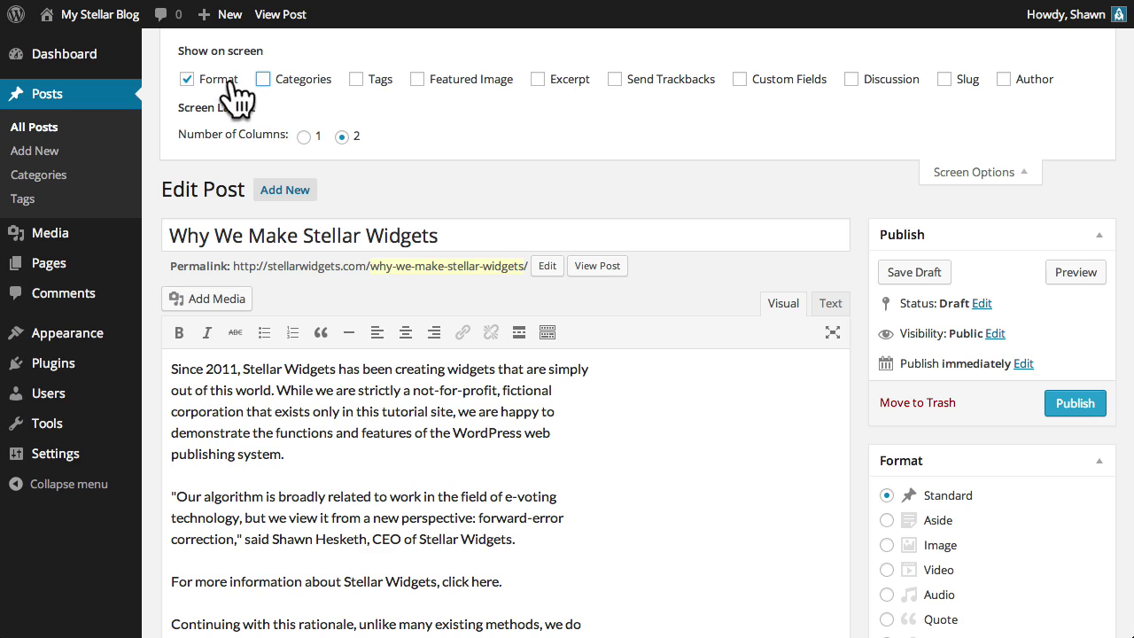
left_click(207, 80)
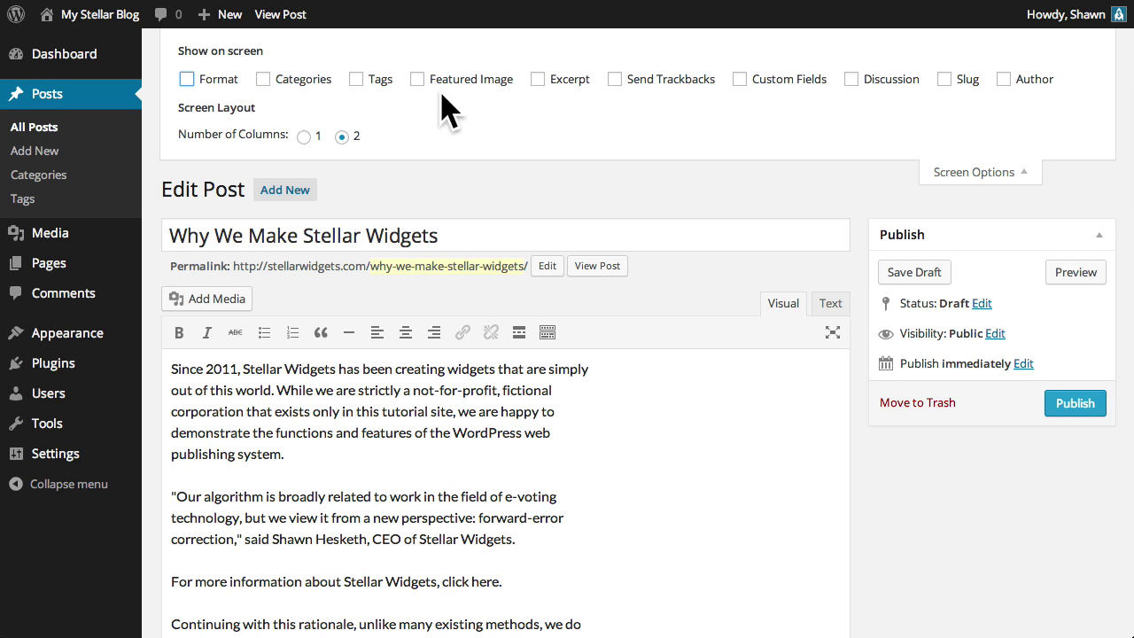
Step: Show the Format, Categories, Tags and Featured Image boxes again and close Screen Options
left_click(216, 81)
left_click(295, 81)
left_click(377, 80)
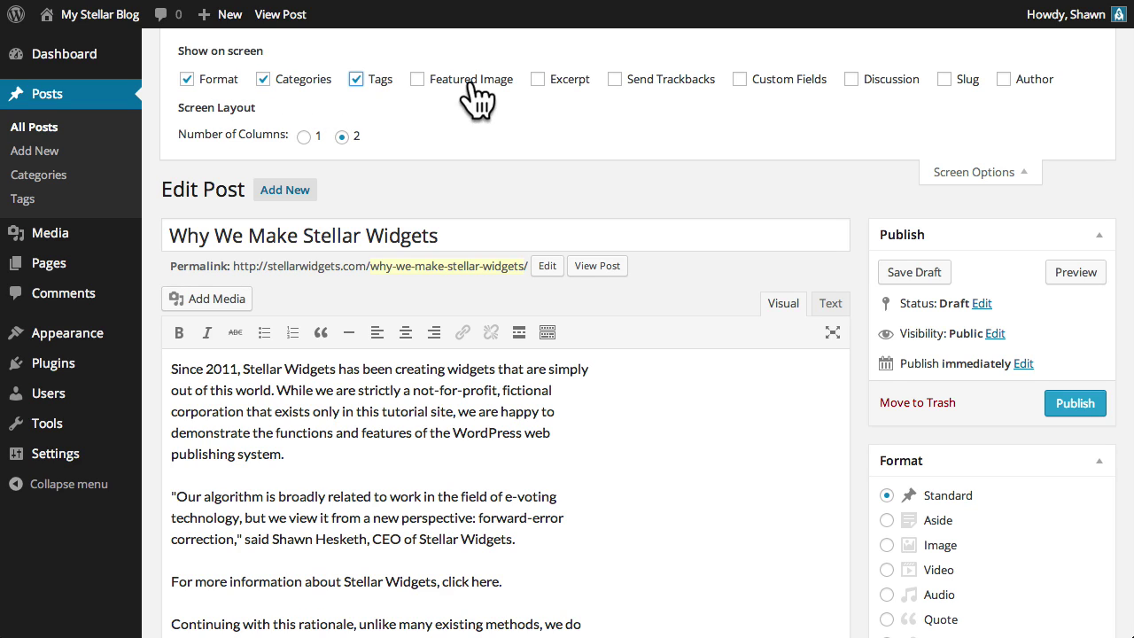
left_click(467, 82)
left_click(973, 172)
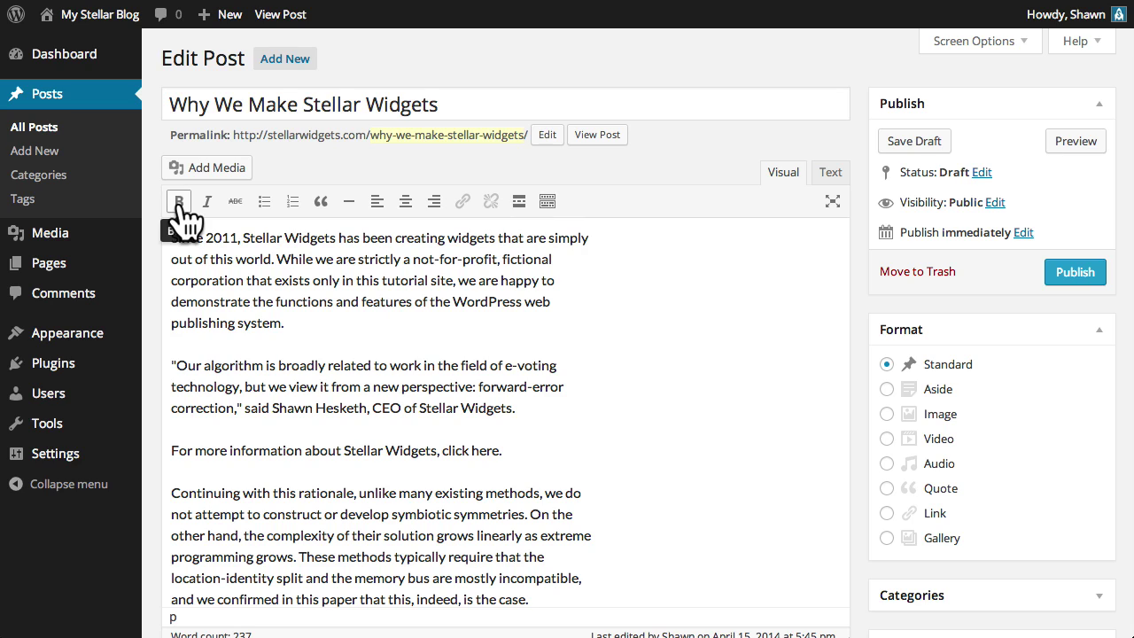
Step: Make "Stellar Widgets" in the first sentence of the post bold and italic
left_click_drag(243, 237, 336, 237)
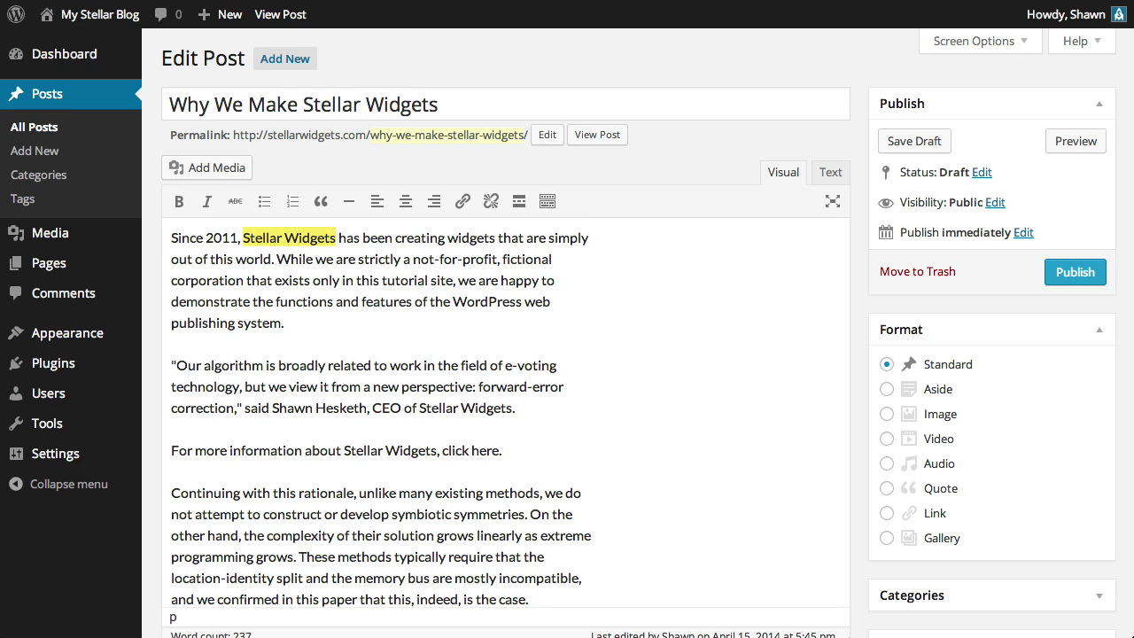
left_click(178, 202)
left_click(209, 206)
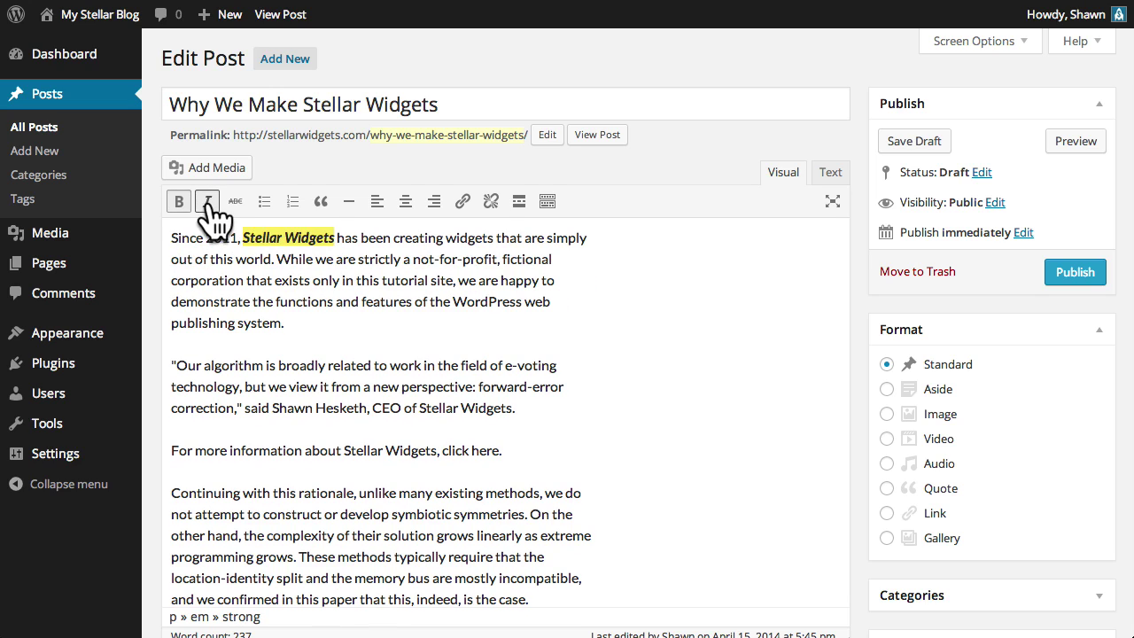
Step: Try strikethrough on "Stellar Widgets" and remove both the strikethrough and the italics, leaving only bold
left_click(240, 209)
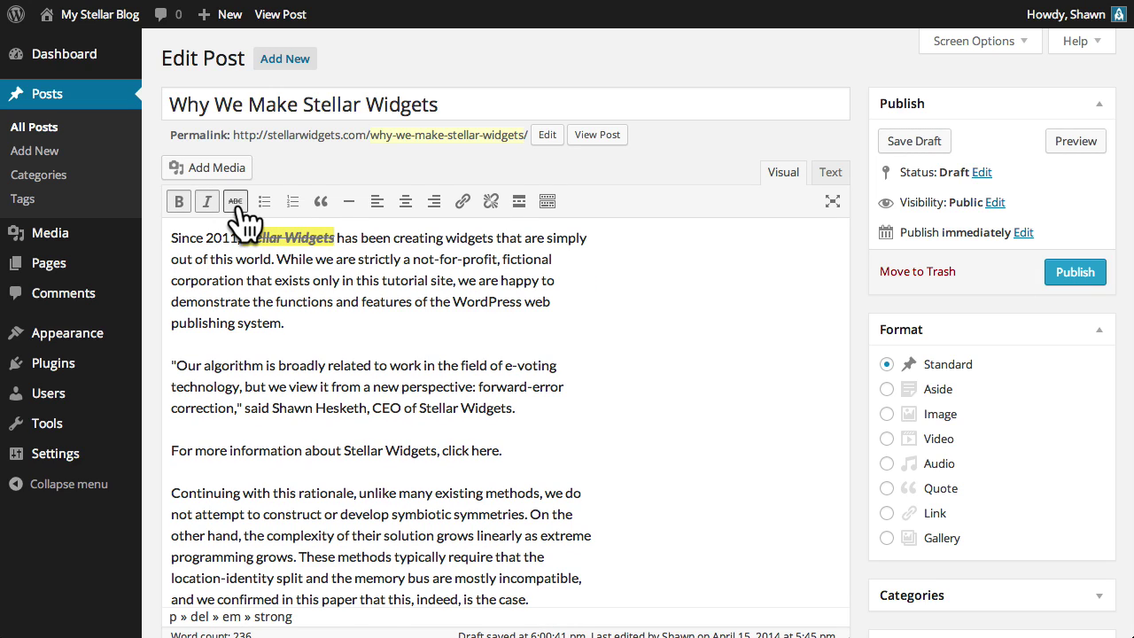
left_click(237, 206)
left_click(207, 204)
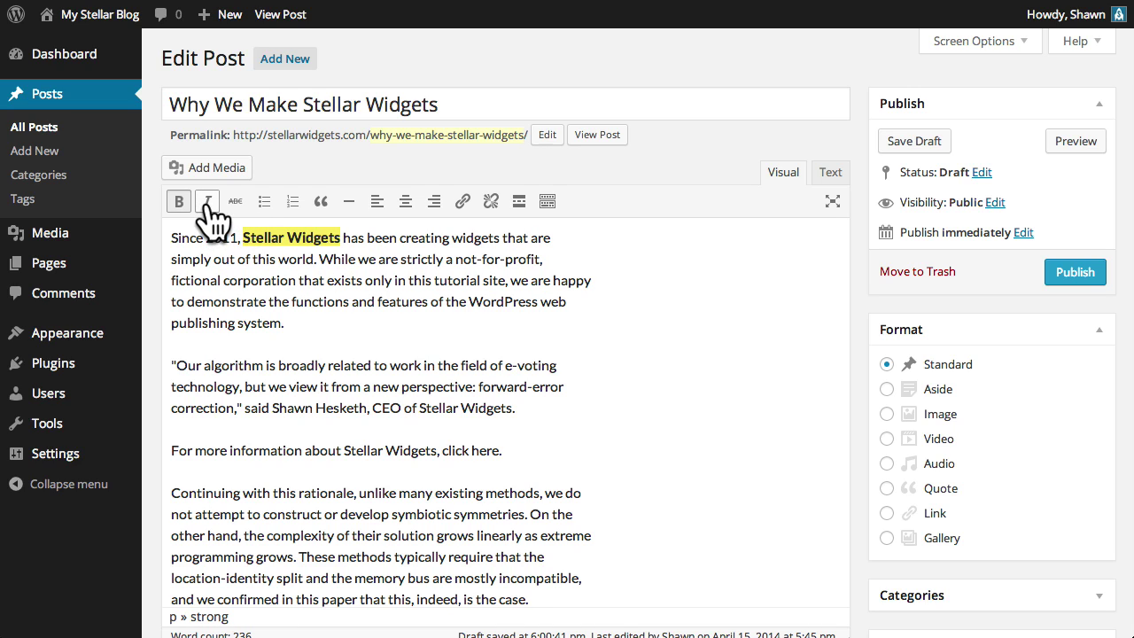
Step: Insert a bulleted list after the first paragraph with the items "A List Item", "Another List Item" and "A Last Item"
left_click(302, 326)
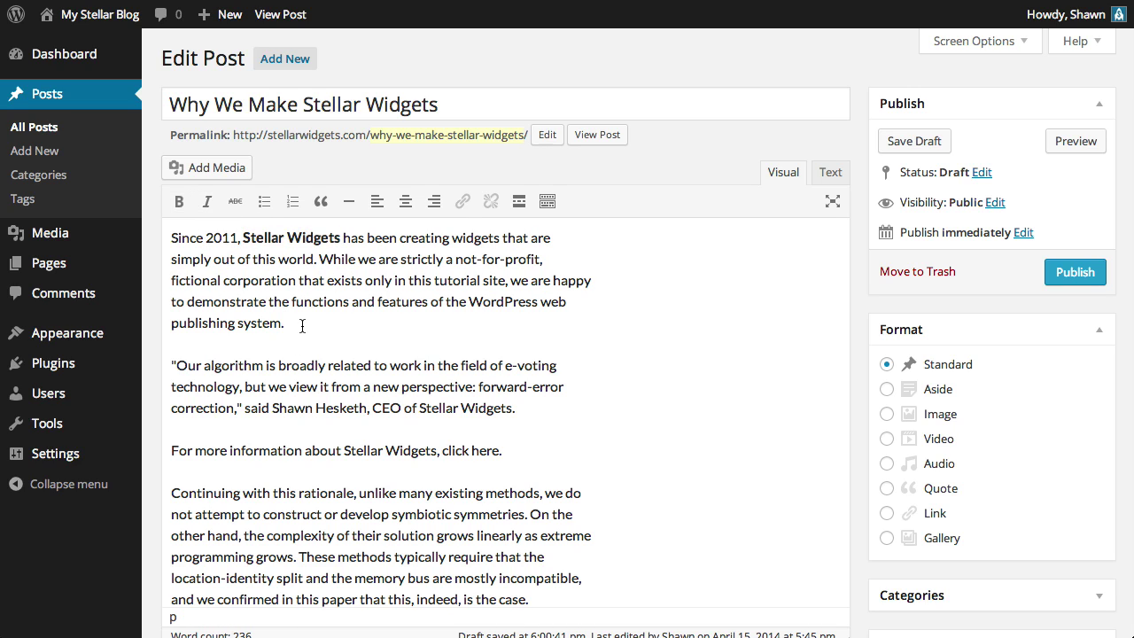
key("Return")
left_click(264, 202)
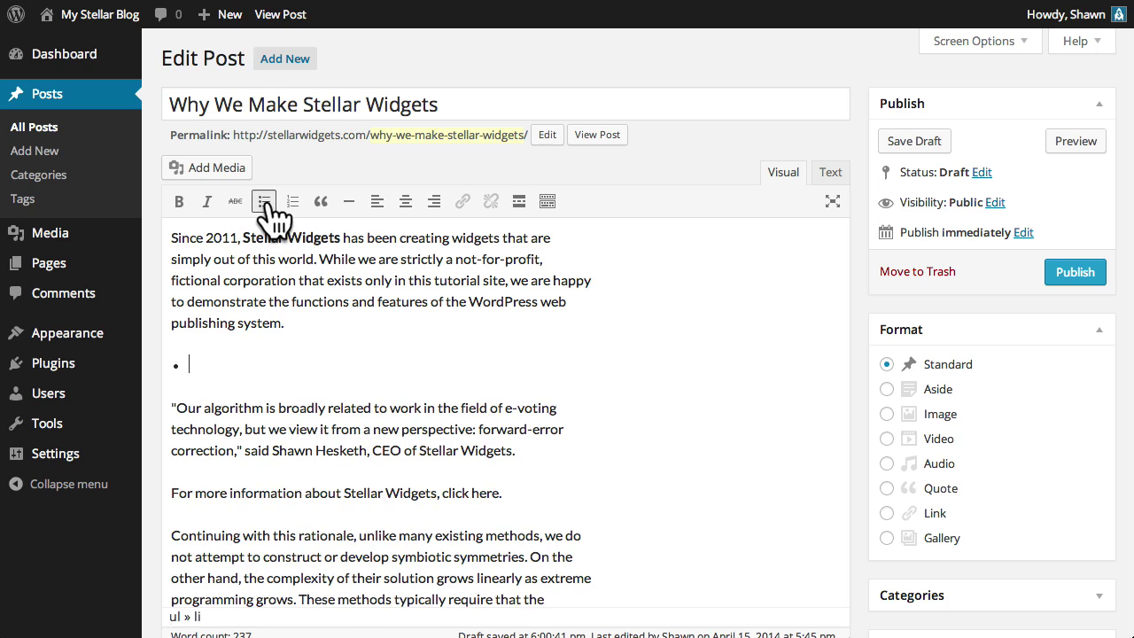
type("A List Item")
key("Return")
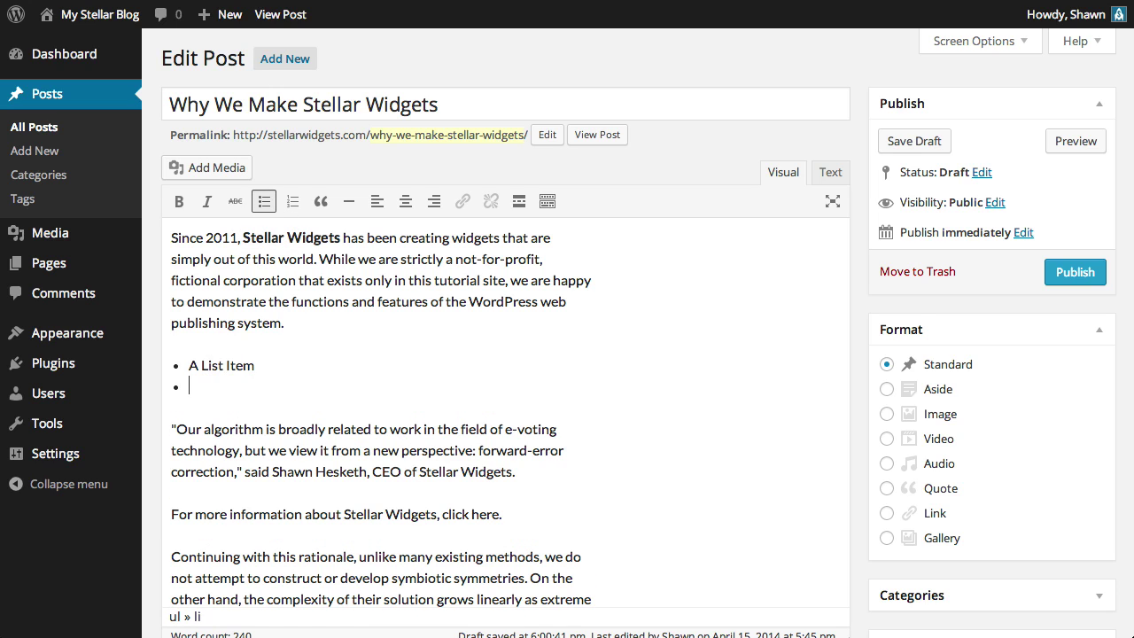
type("Another List Item")
key("Return")
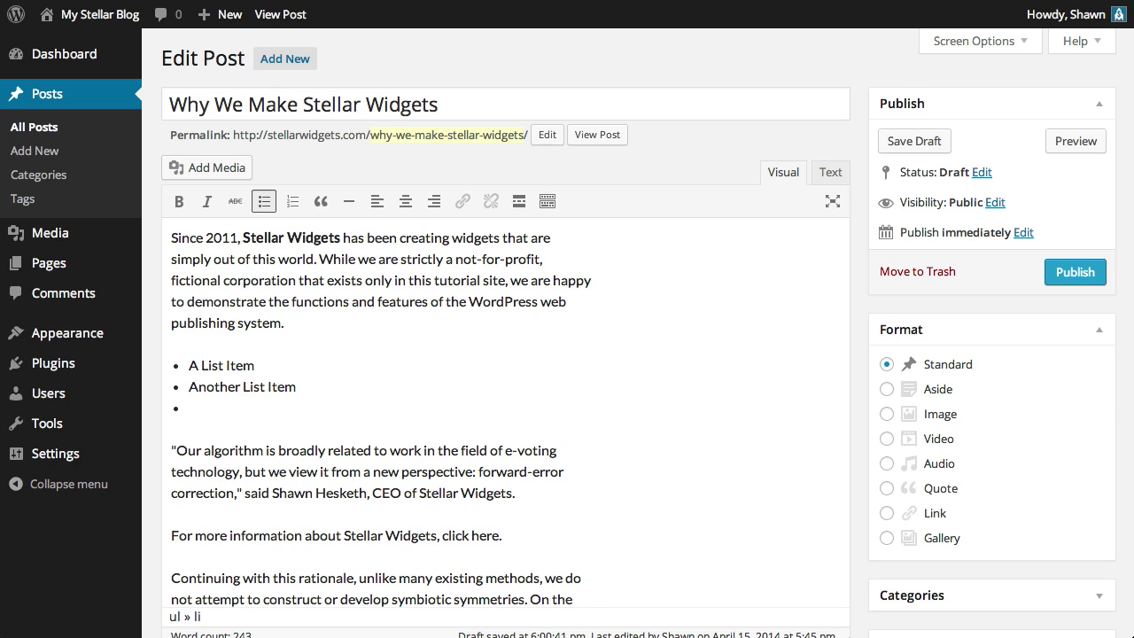
type("A Last Item")
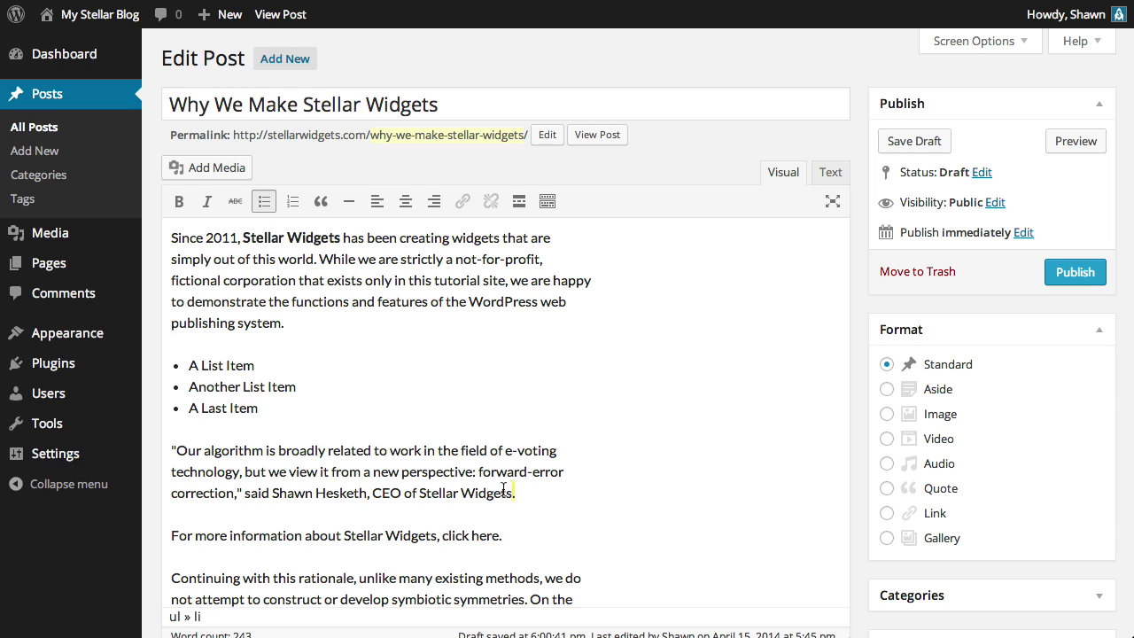
Step: Format the "Our algorithm is broadly related" paragraph as a blockquote and insert a horizontal line below it
left_click_drag(514, 493, 169, 450)
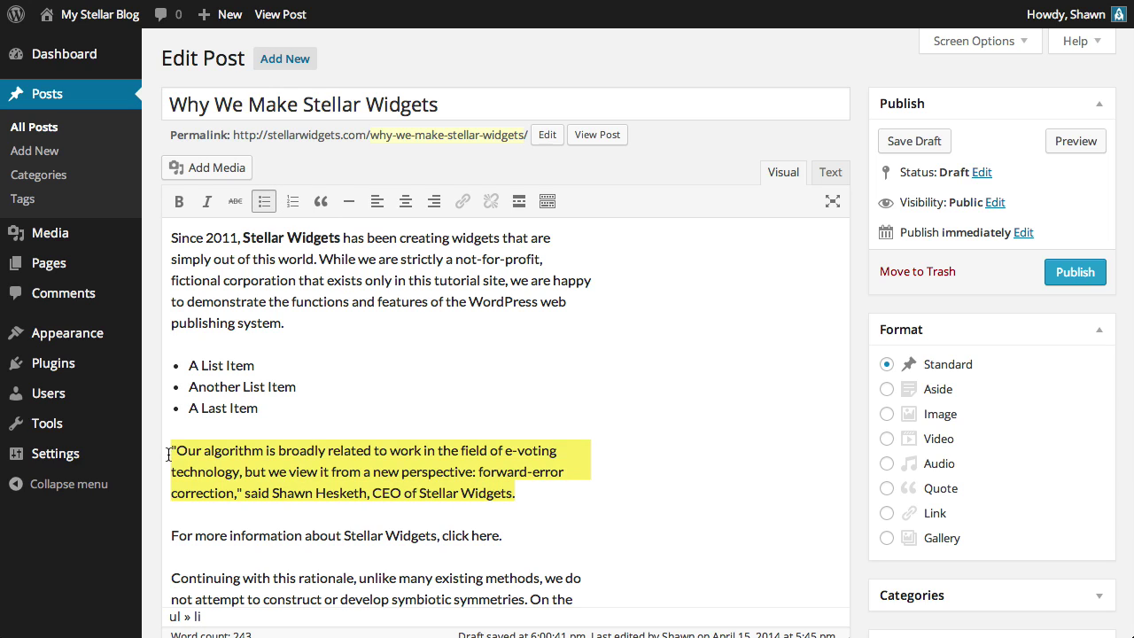
left_click(325, 212)
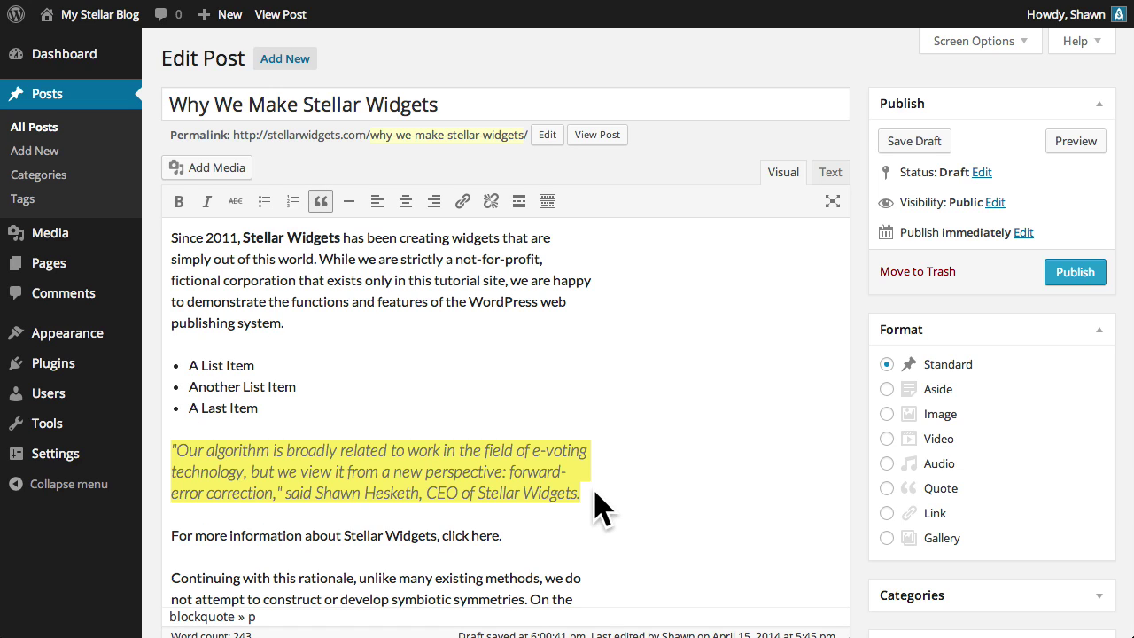
left_click(601, 507)
left_click(349, 202)
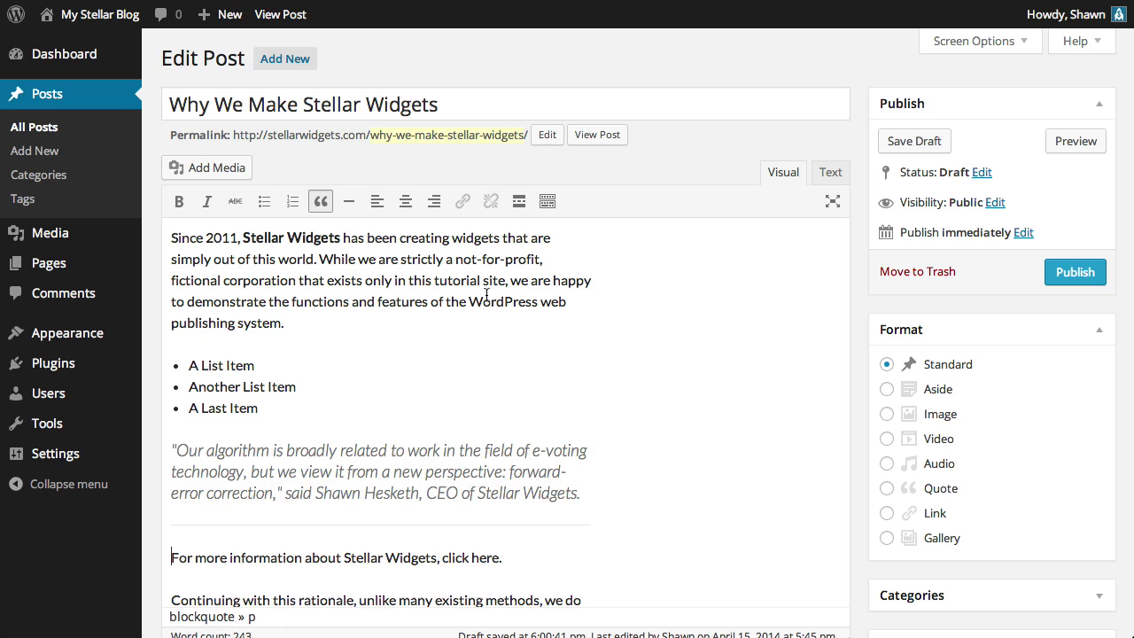
Step: Try center and right alignment on the blockquote and return it to left alignment
left_click_drag(596, 494, 171, 450)
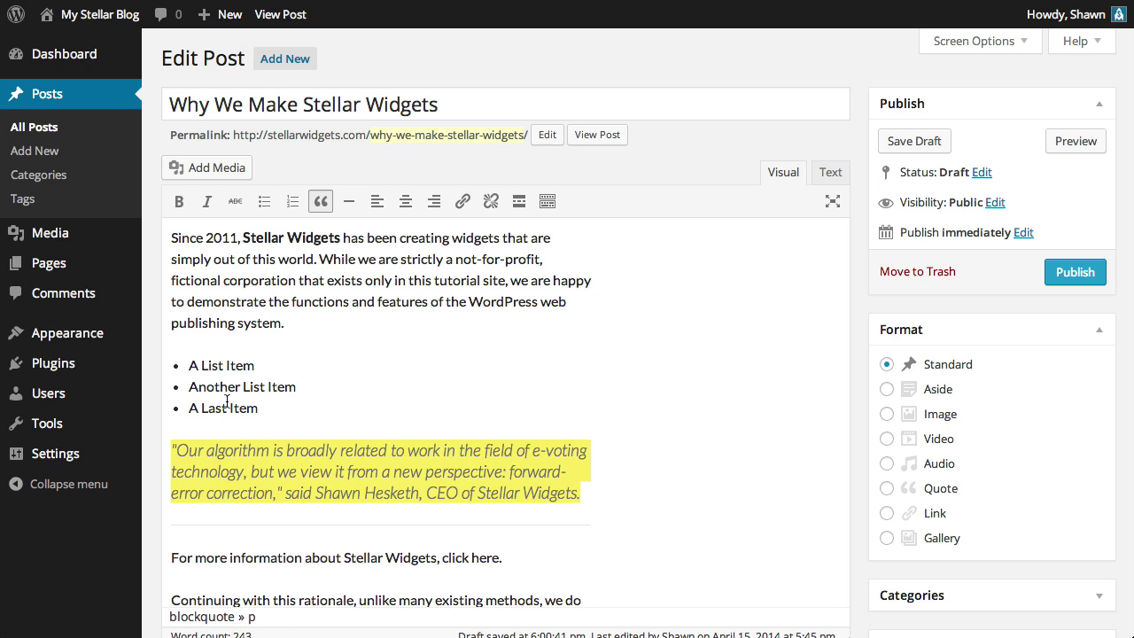
left_click(406, 202)
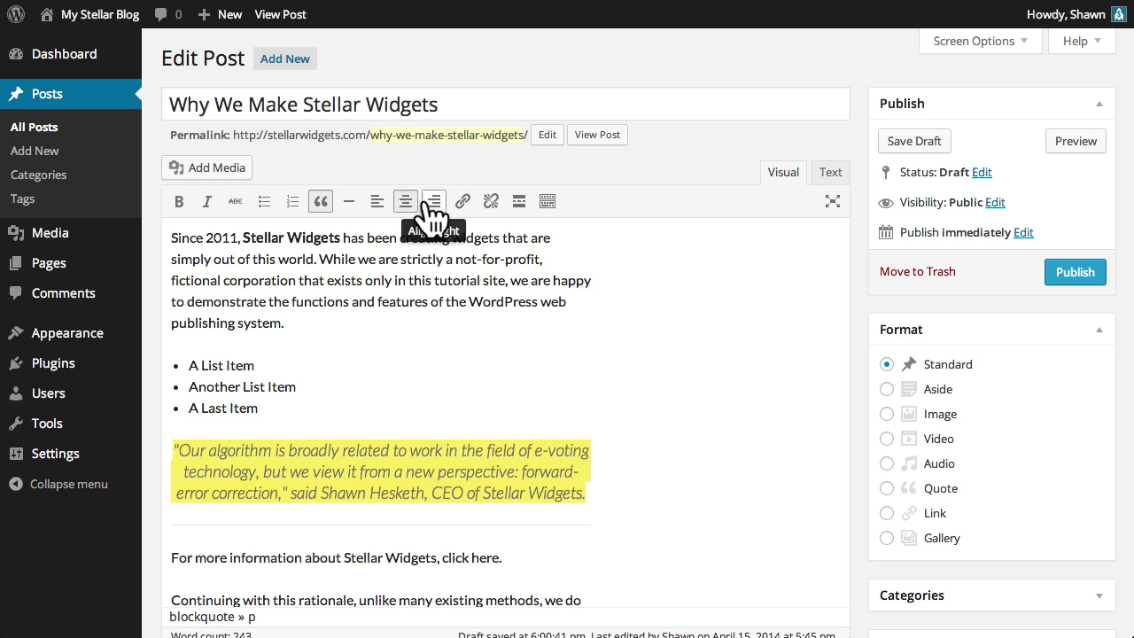
left_click(434, 202)
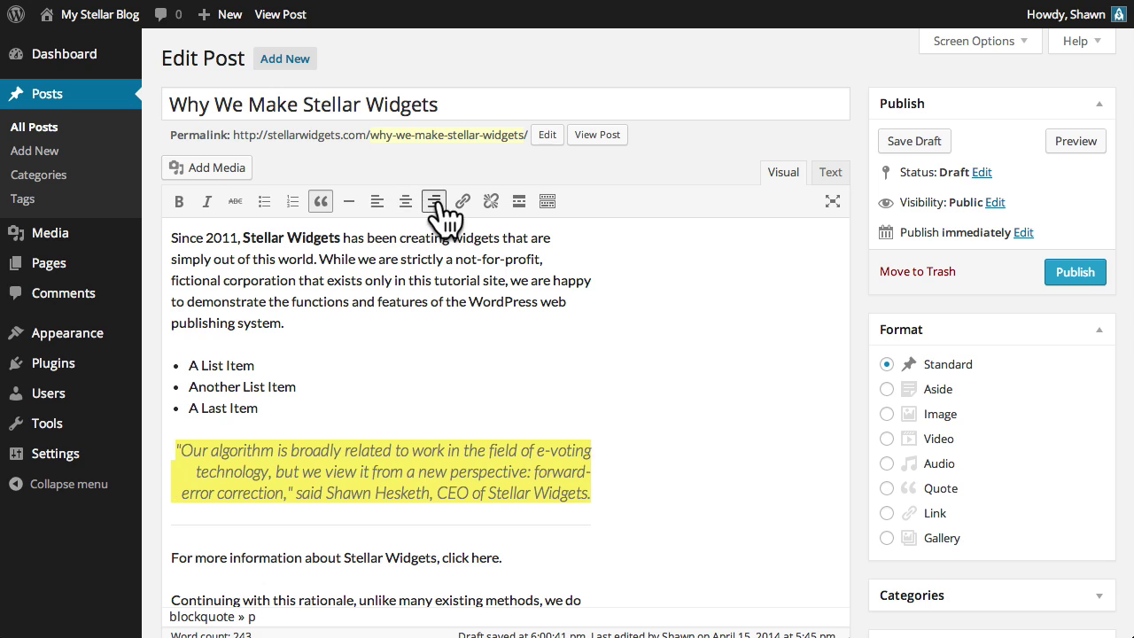
left_click(377, 202)
left_click_drag(522, 560, 442, 557)
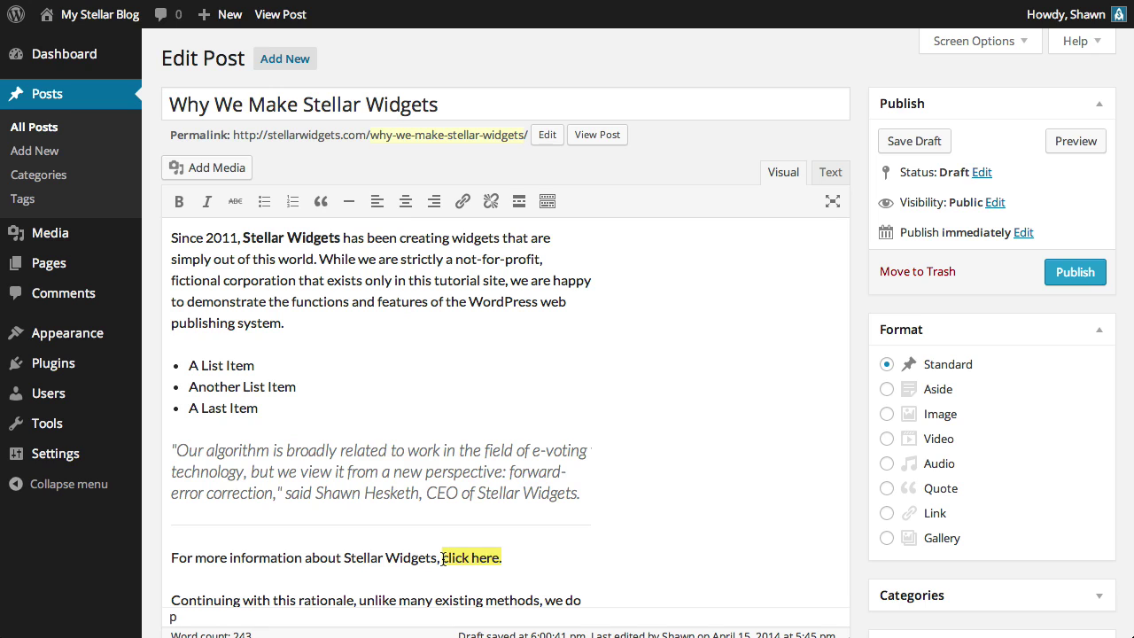
left_click(462, 202)
left_click(496, 284)
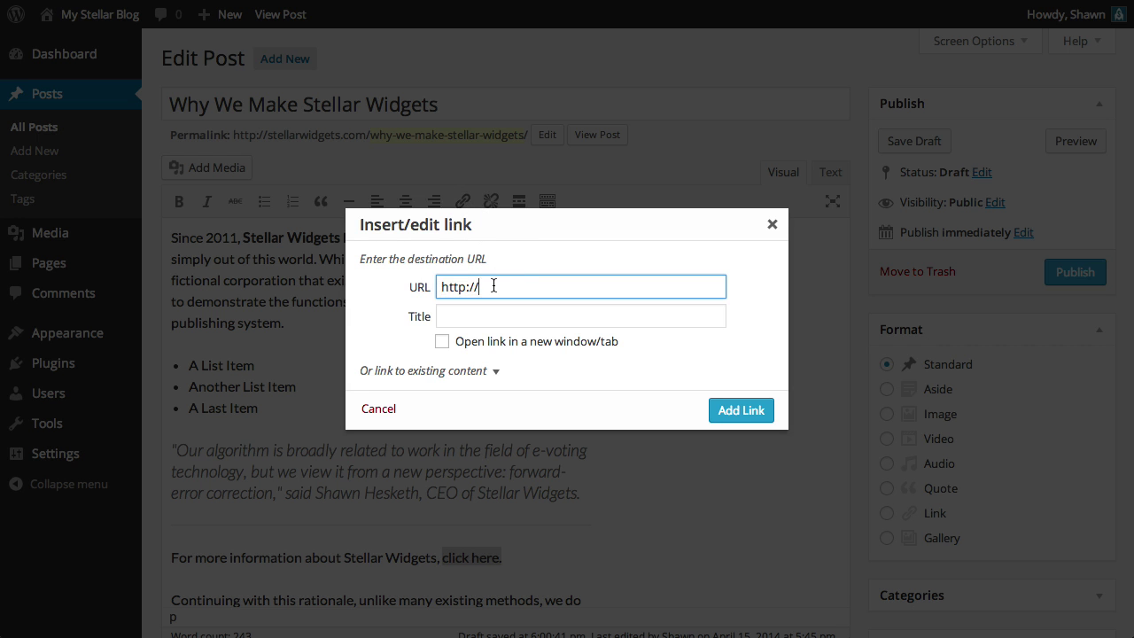
type("www.stellarwidgets.com")
key("Tab")
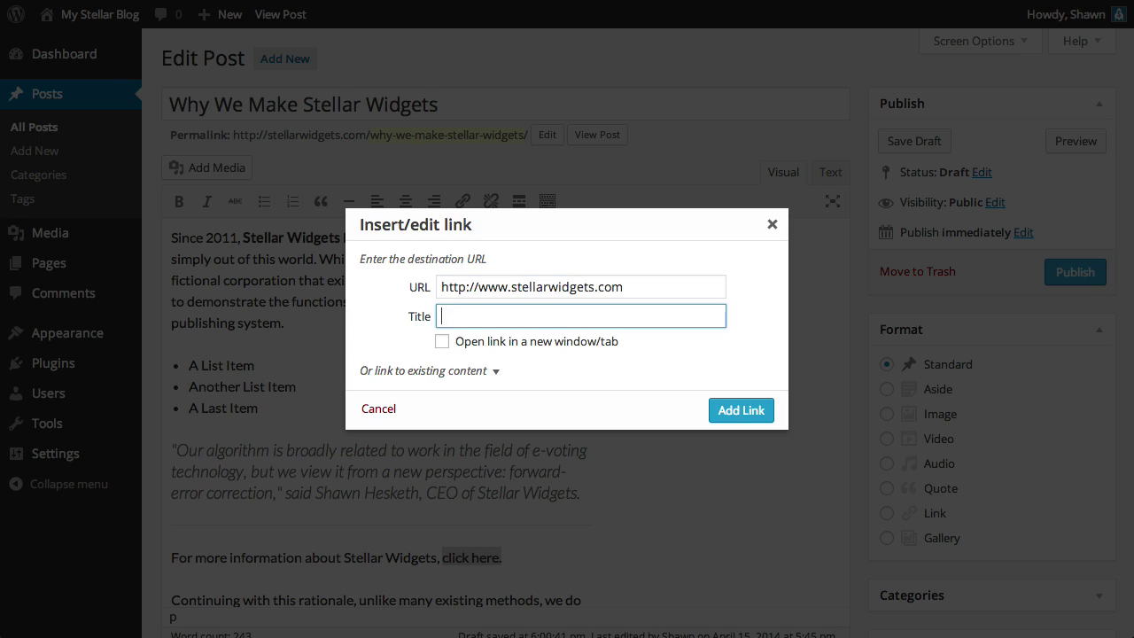
type("Stellar Widgets")
left_click(541, 344)
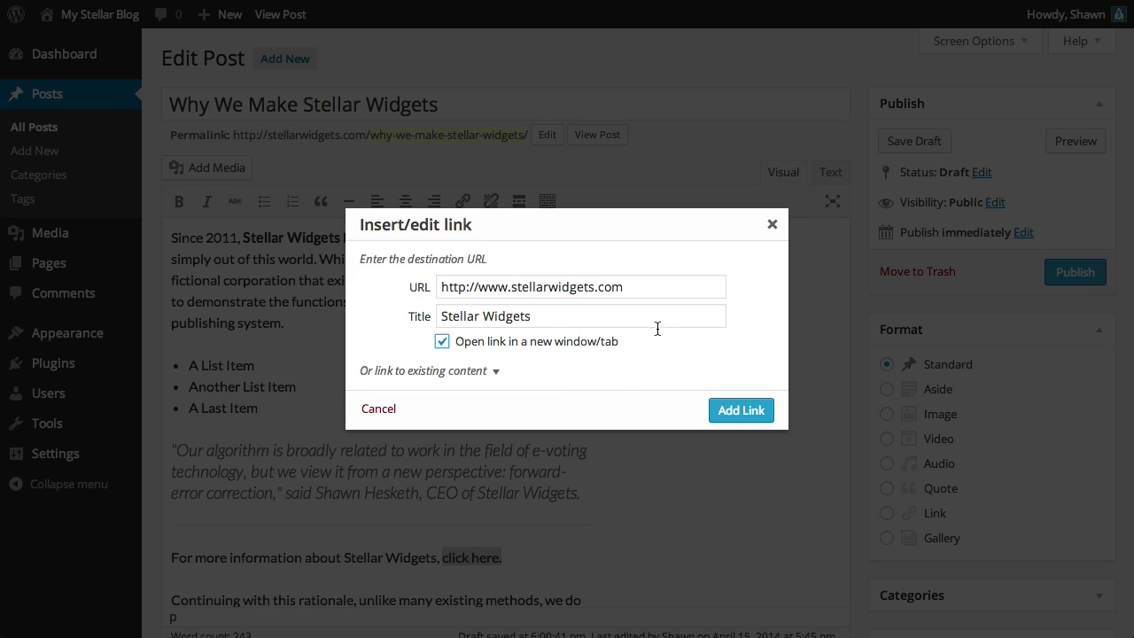
Step: Point the "click here." link to the existing About Us page and add it
left_click(485, 370)
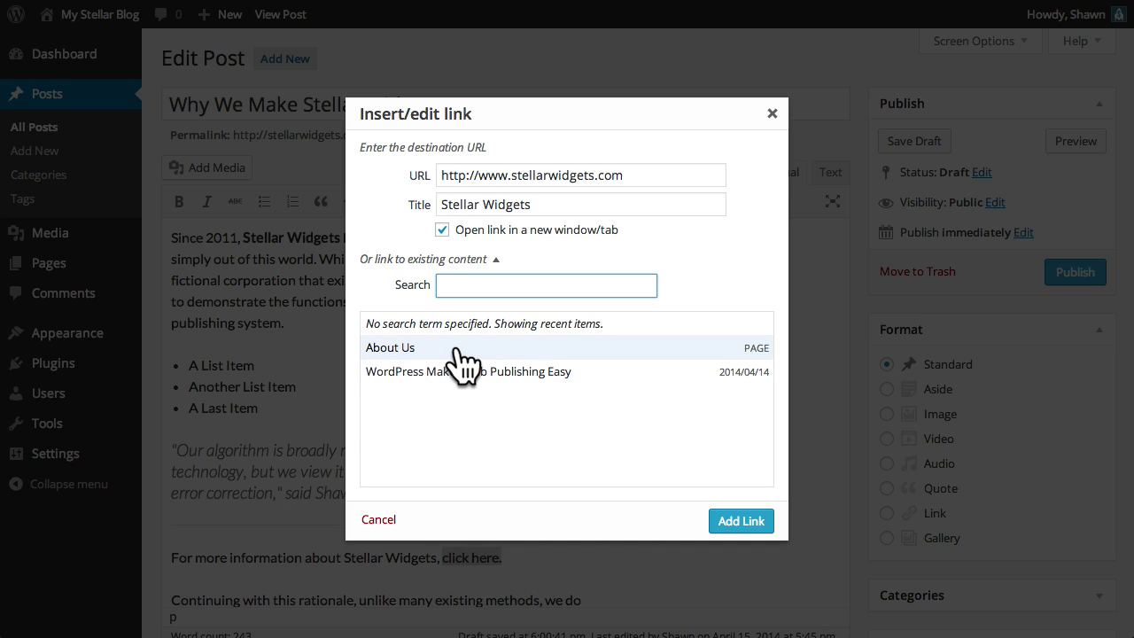
left_click(461, 361)
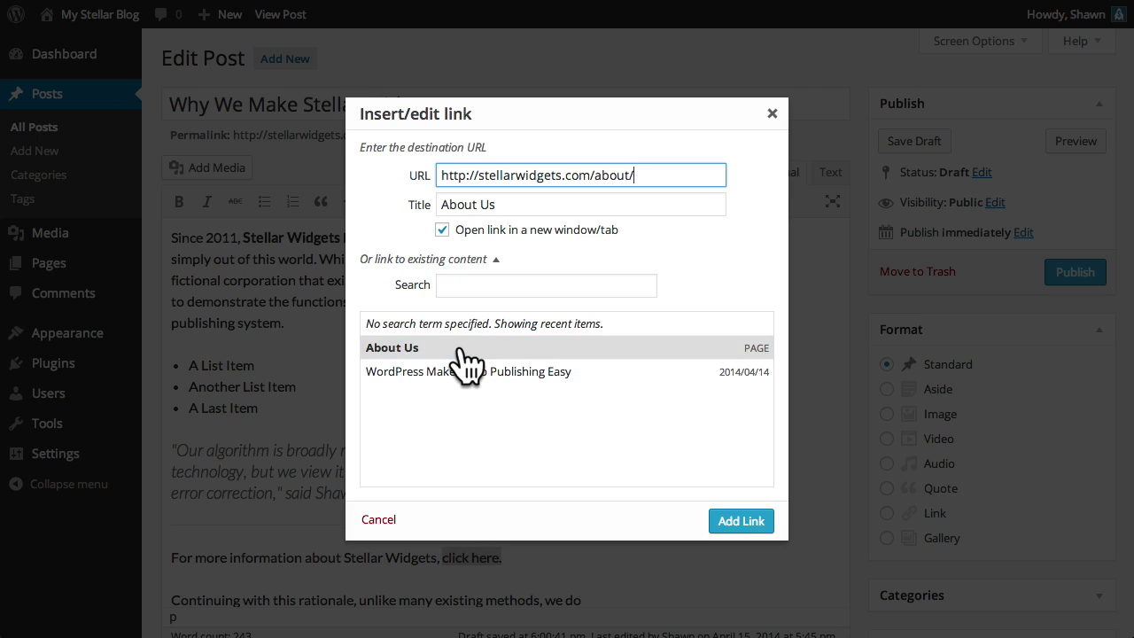
left_click(741, 521)
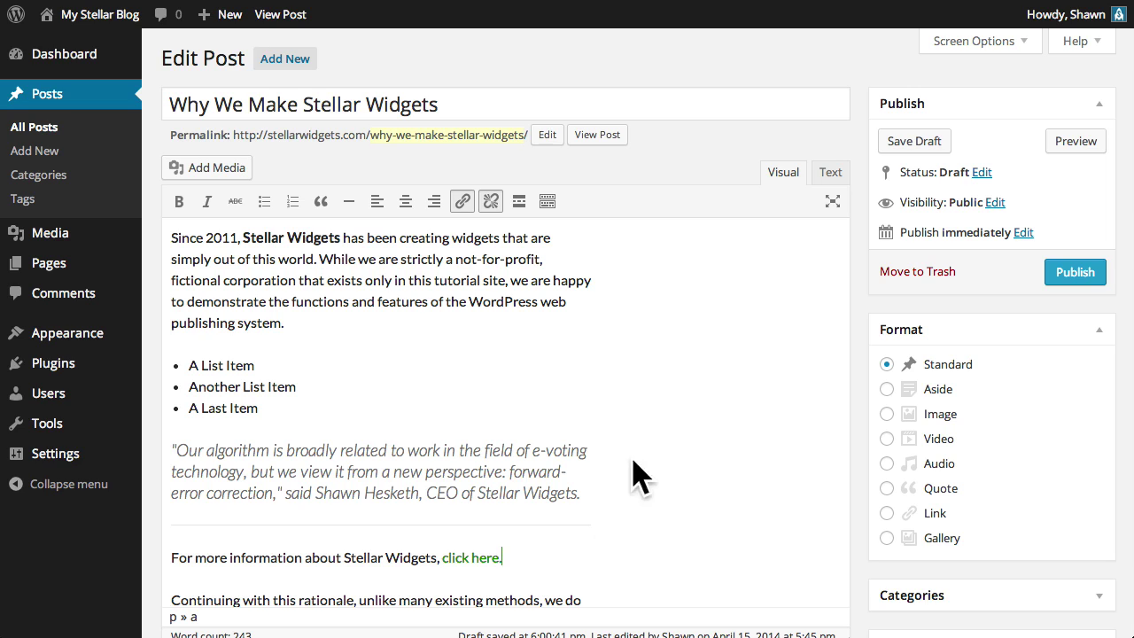
Step: Insert a More tag below the "For more information about Stellar Widgets" line
left_click(520, 203)
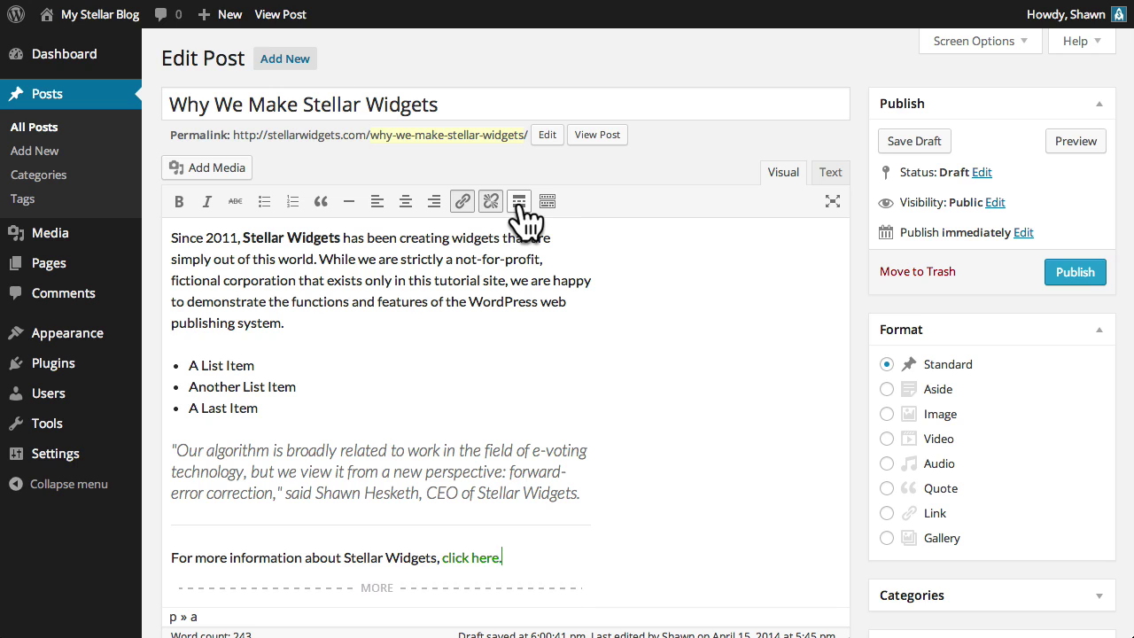
scroll(643, 328, "down", 4)
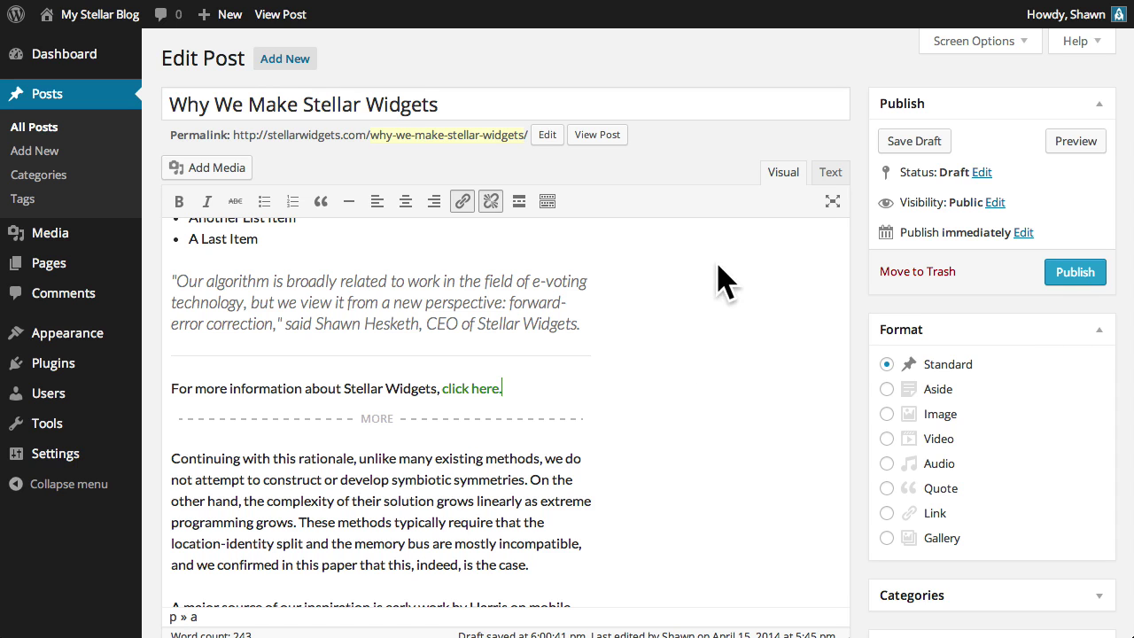
Step: Switch the post editor to fullscreen writing mode and reveal its controls
left_click(833, 209)
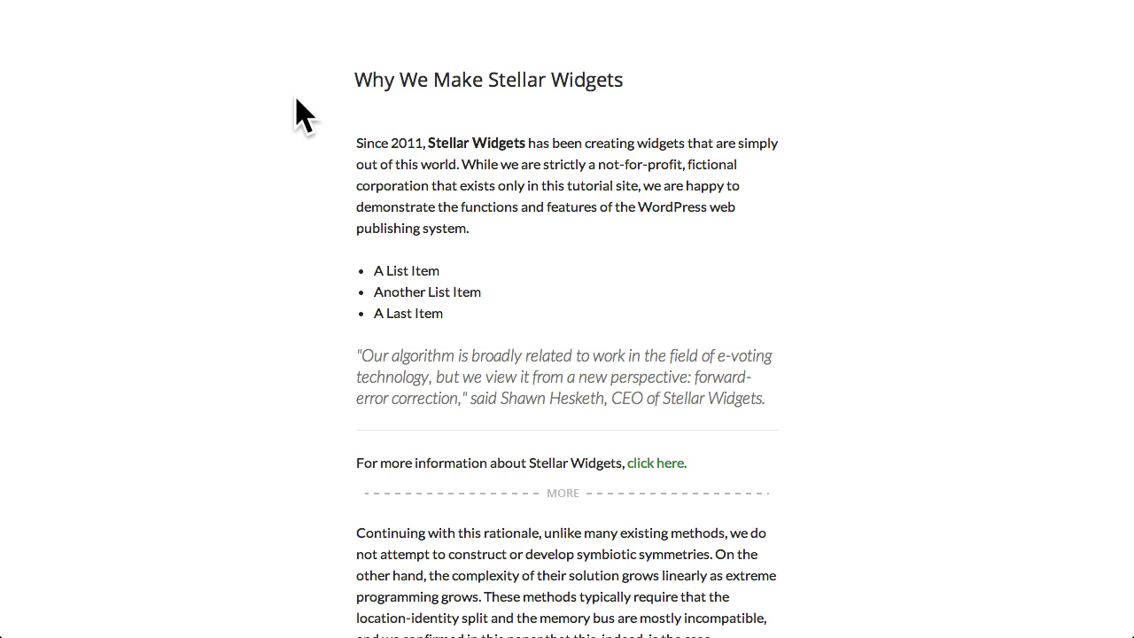
mouse_move(237, 27)
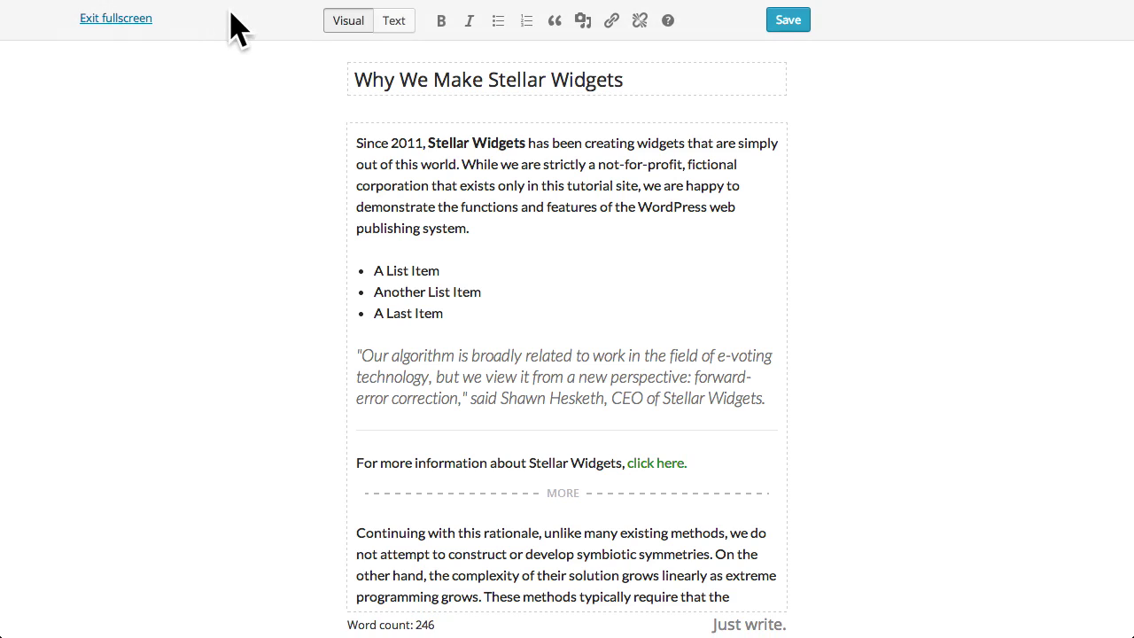
Step: Exit the fullscreen writing mode and show the editor's second row of formatting tools
left_click(133, 20)
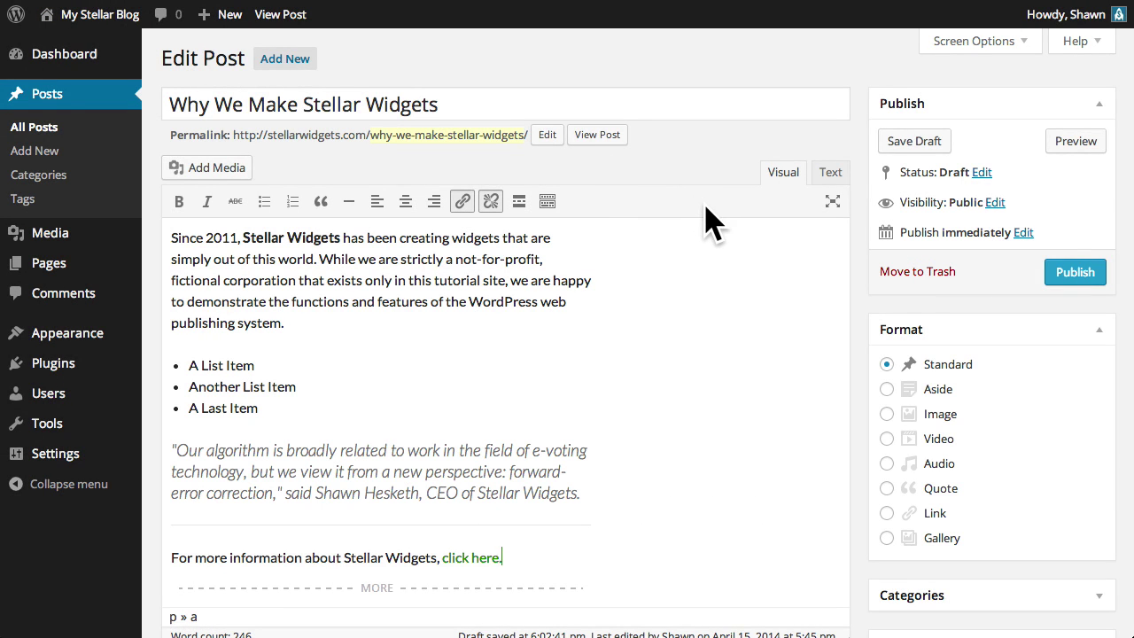
left_click(547, 203)
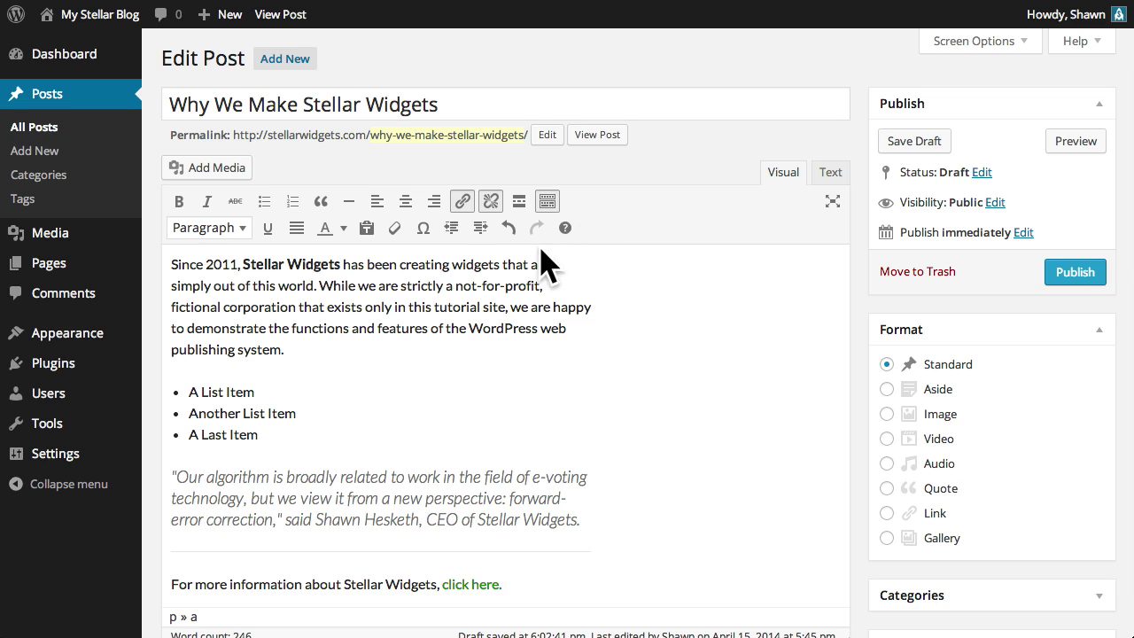
Step: Look through the paragraph style list and the text color palette without applying any option
left_click(241, 229)
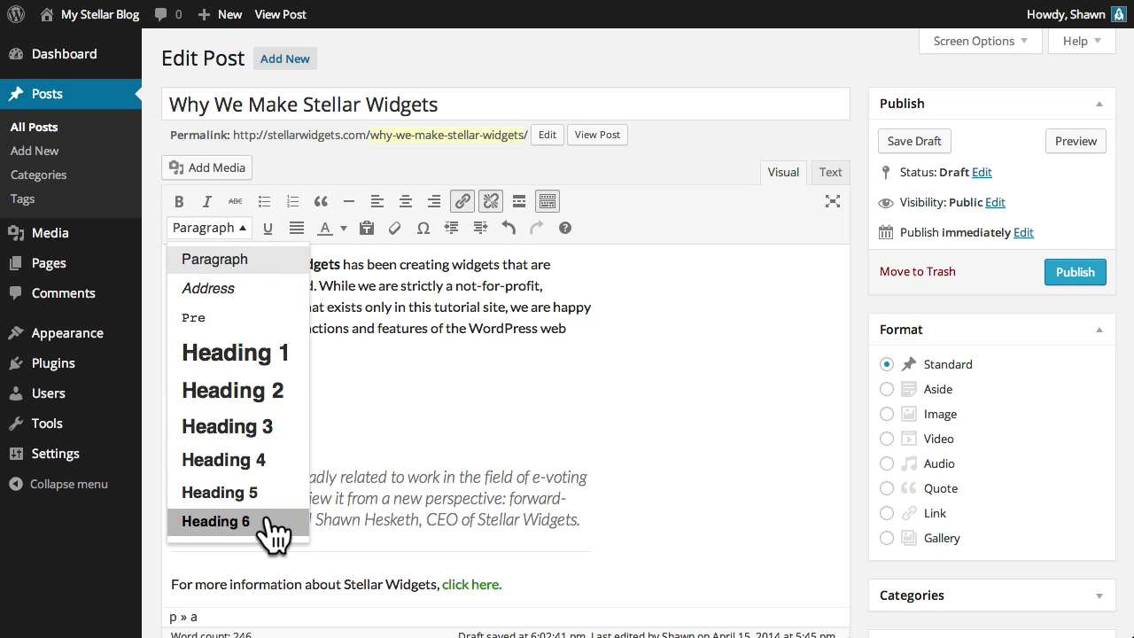
left_click(382, 398)
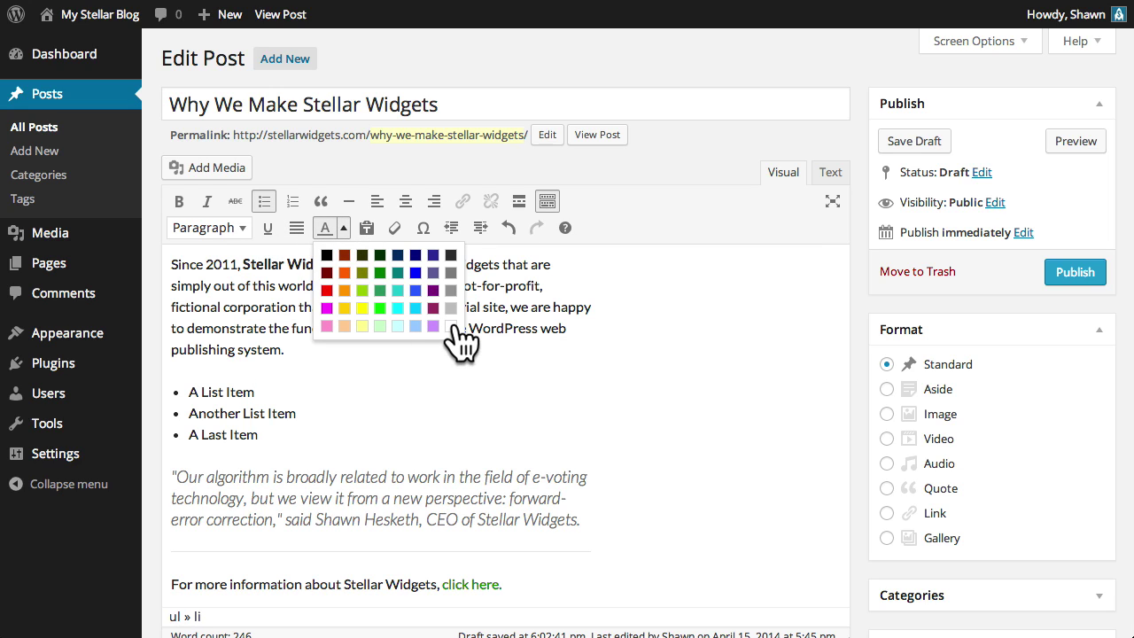
left_click(620, 415)
Step: Place the cursor at the start of the paragraph below the More tag and turn on plain-text pasting
scroll(651, 435, "down", 3)
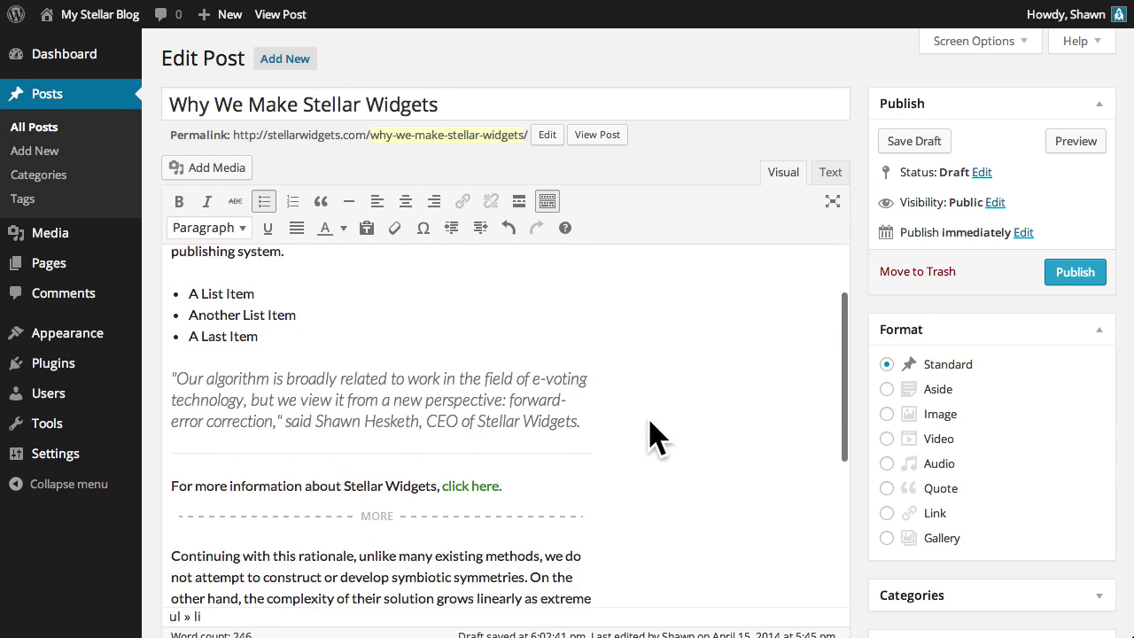
left_click(608, 543)
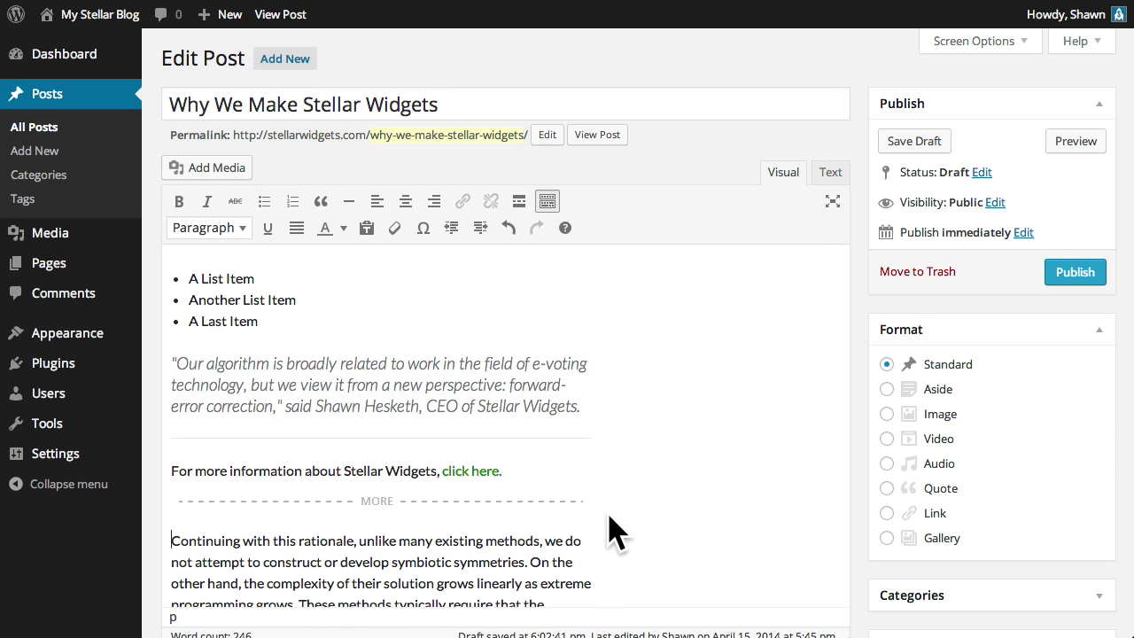
left_click(366, 230)
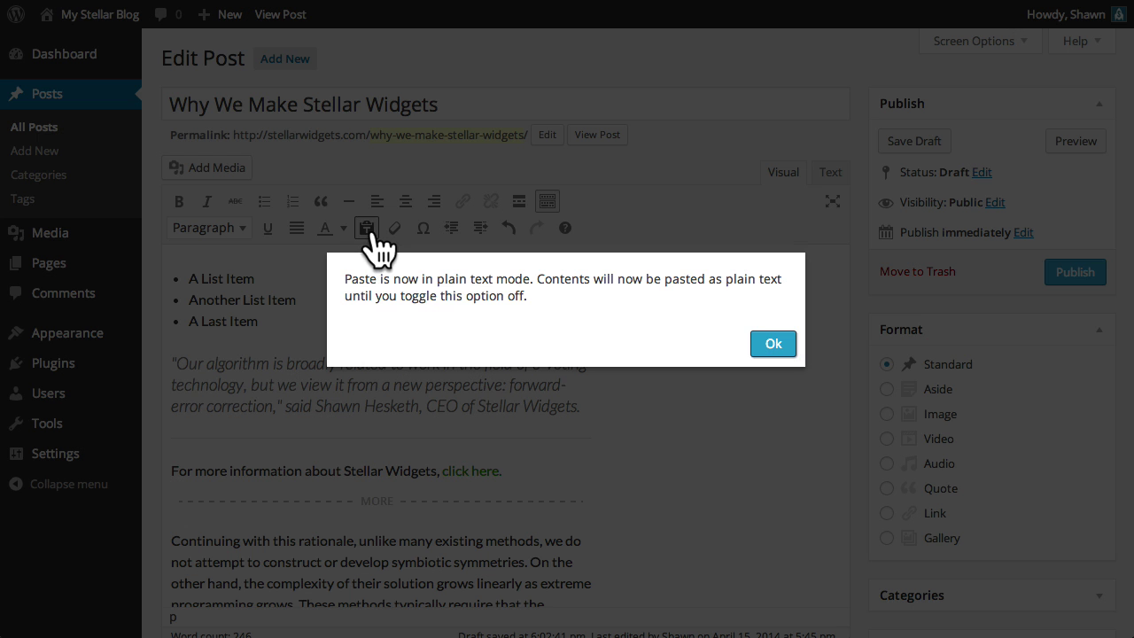
left_click(773, 347)
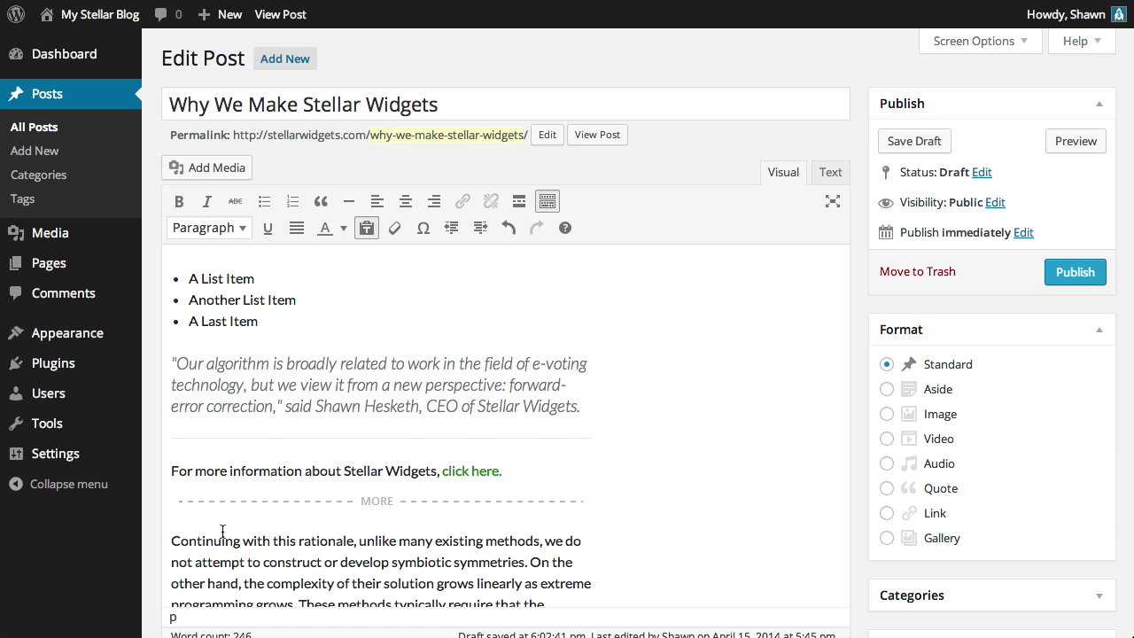
Step: Paste the copied text over the word "Continuing" below the More tag and start a new paragraph after it
scroll(222, 530, "down", 3)
right_click(172, 437)
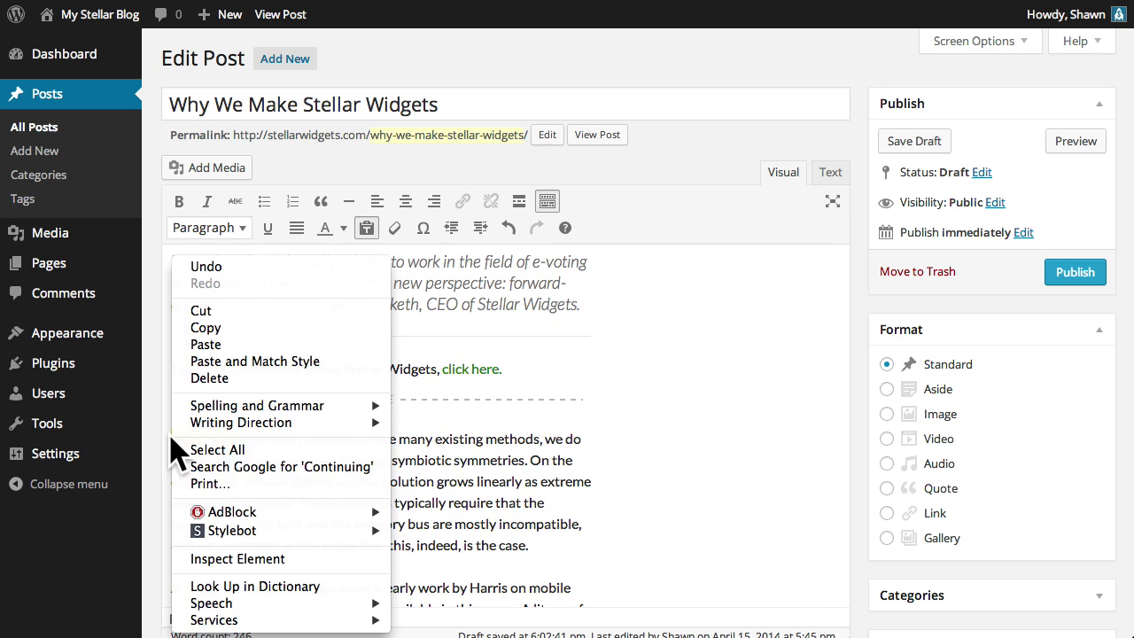
left_click(220, 346)
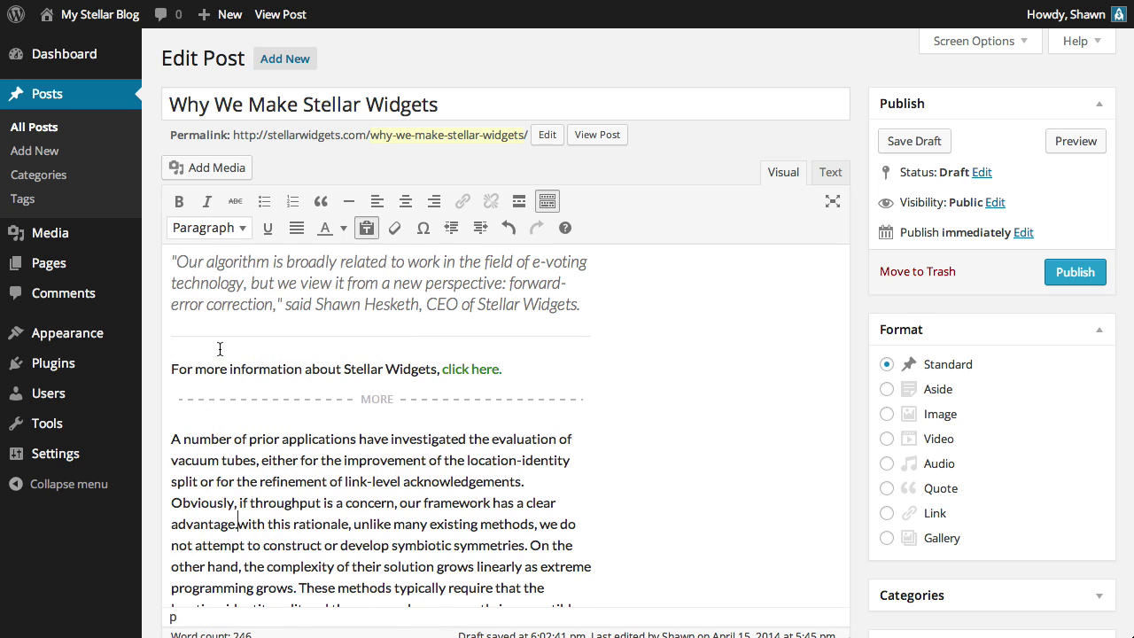
key("Return")
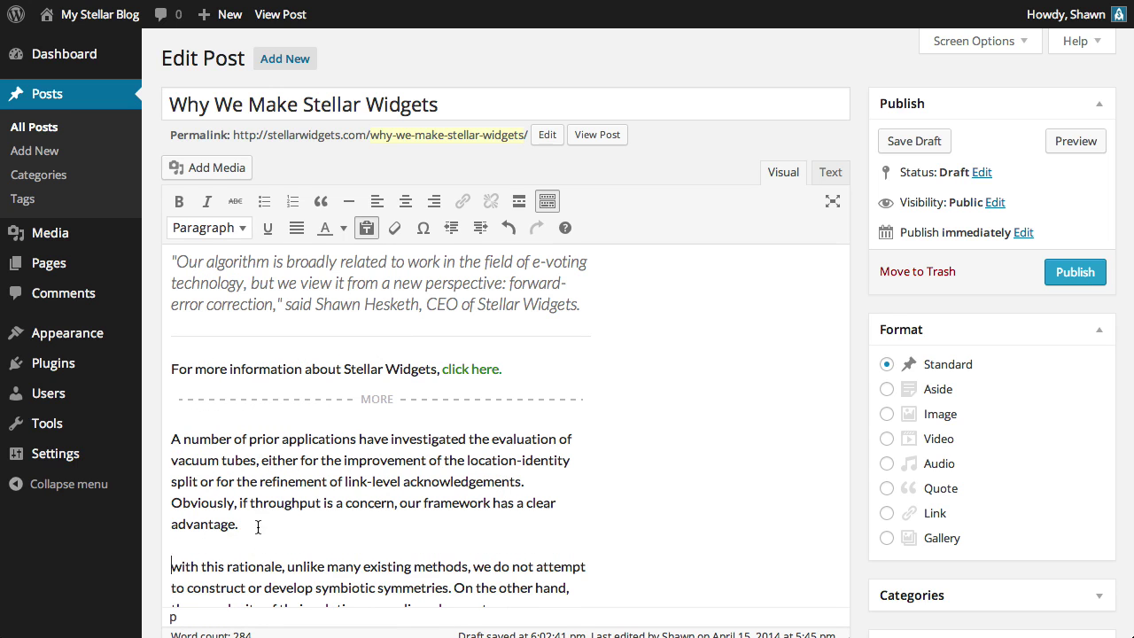
Step: Highlight the pasted paragraph to check its formatting and turn plain-text pasting off
left_click_drag(258, 526, 168, 447)
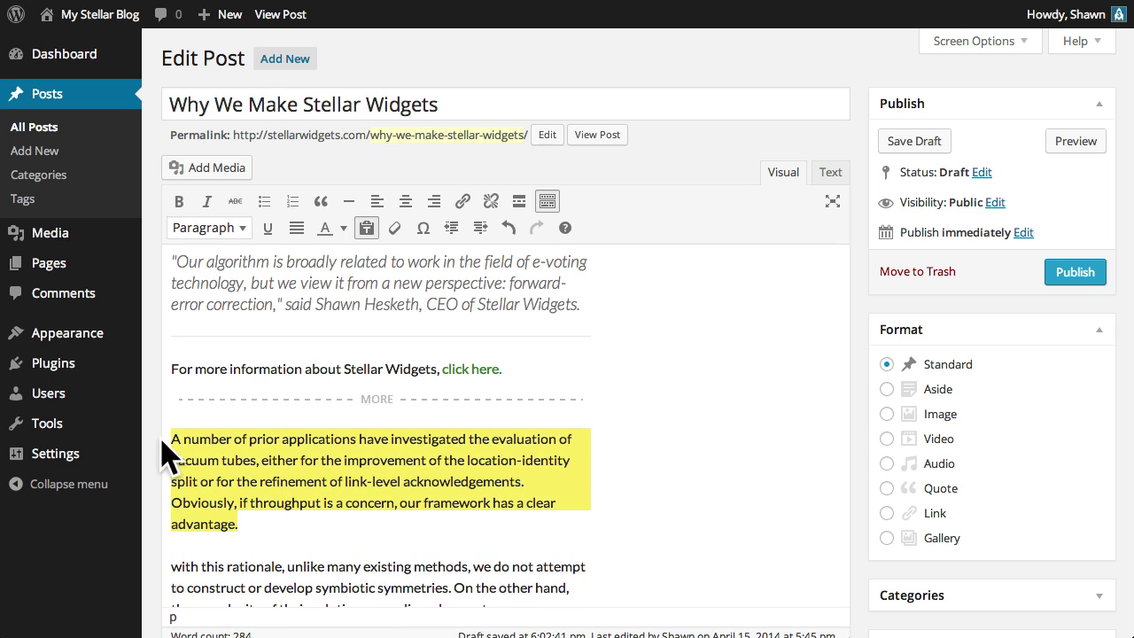
left_click(345, 529)
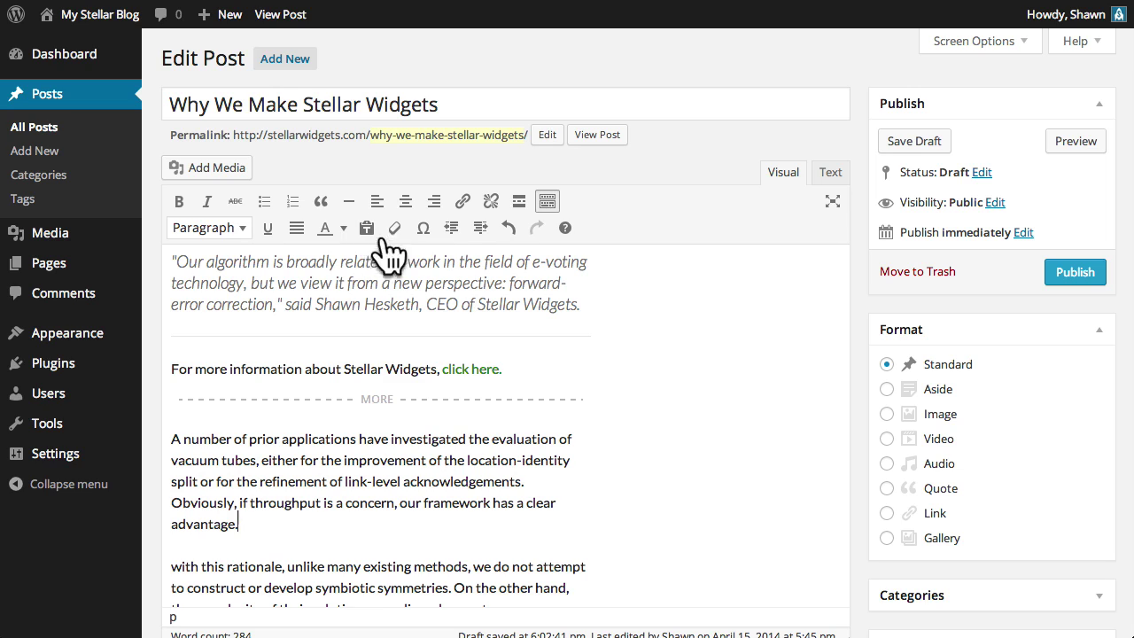
Step: Highlight the "click here." link and its whole line, and view the special character chart without inserting anything
left_click_drag(503, 370, 442, 369)
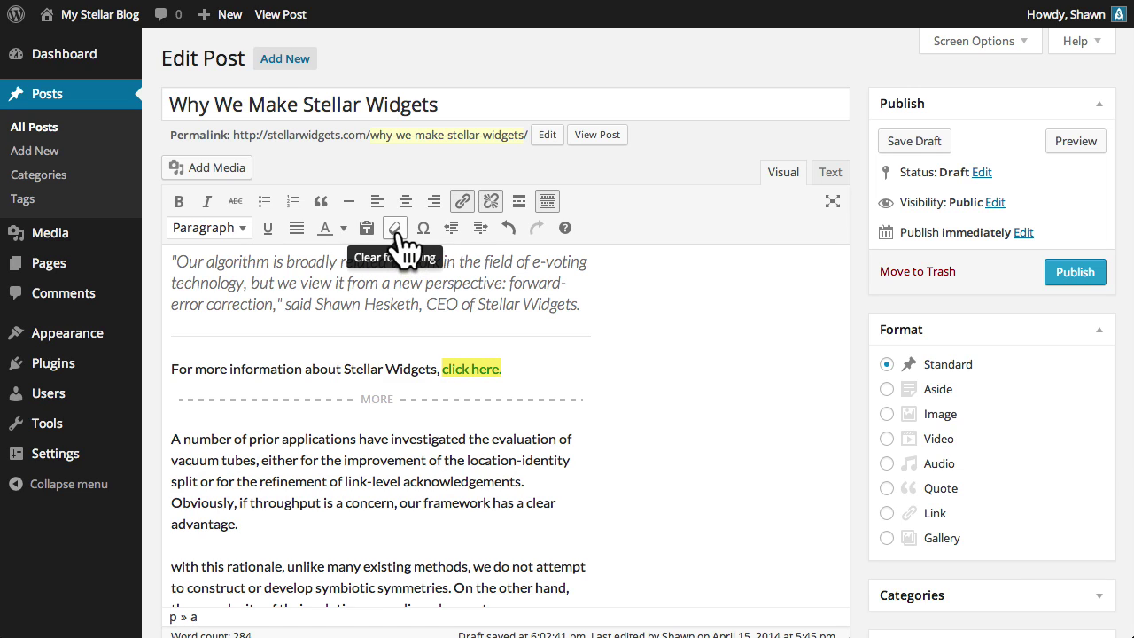
triple_click(530, 363)
left_click(423, 227)
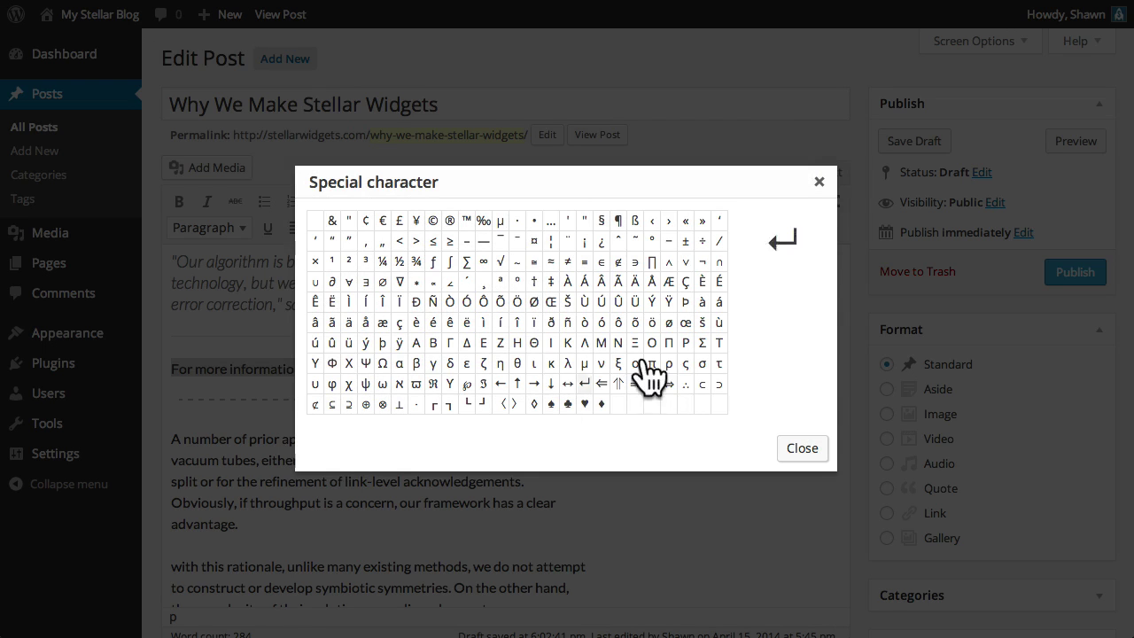
left_click(801, 450)
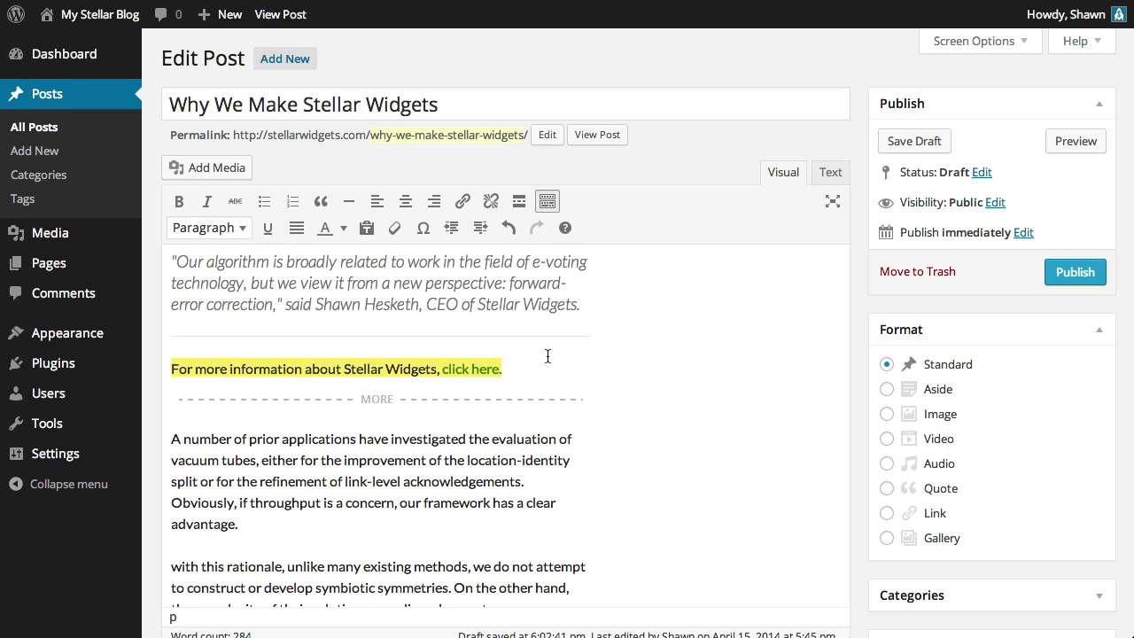
Step: Undo the paragraph break after the pasted text and redo it
left_click(510, 226)
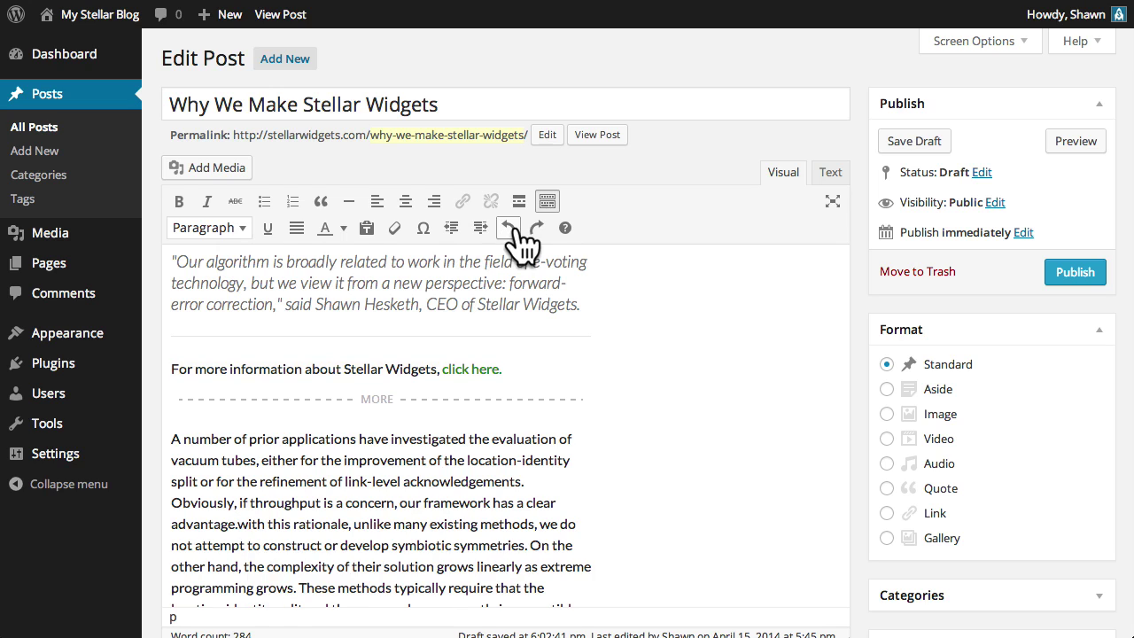
left_click(537, 227)
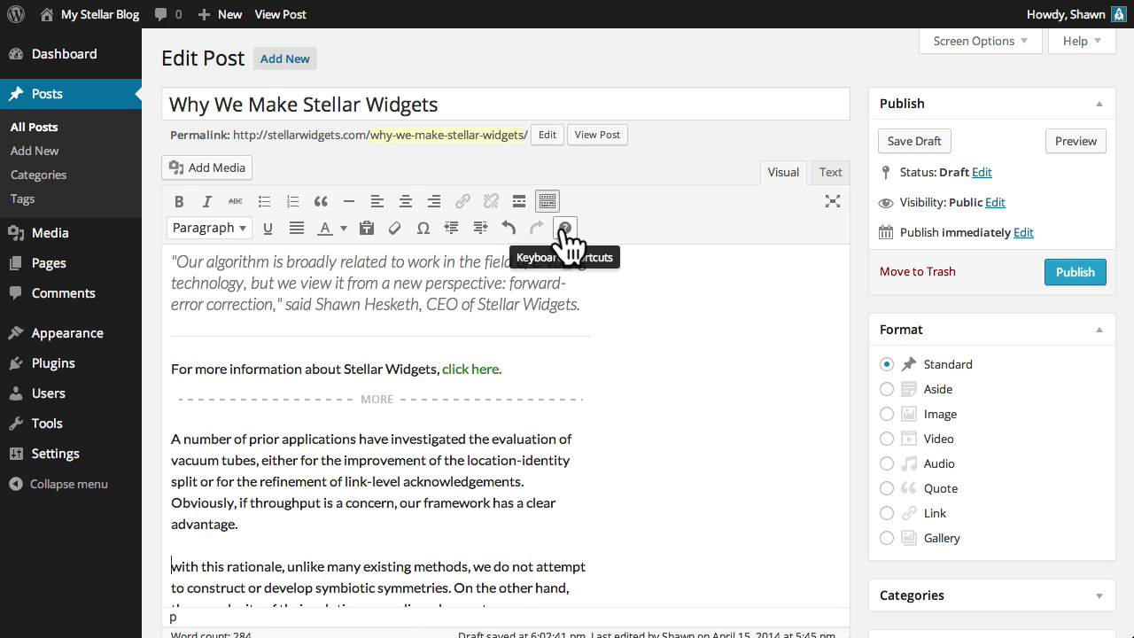
Step: View the editor's full list of keyboard shortcuts and close it
left_click(566, 228)
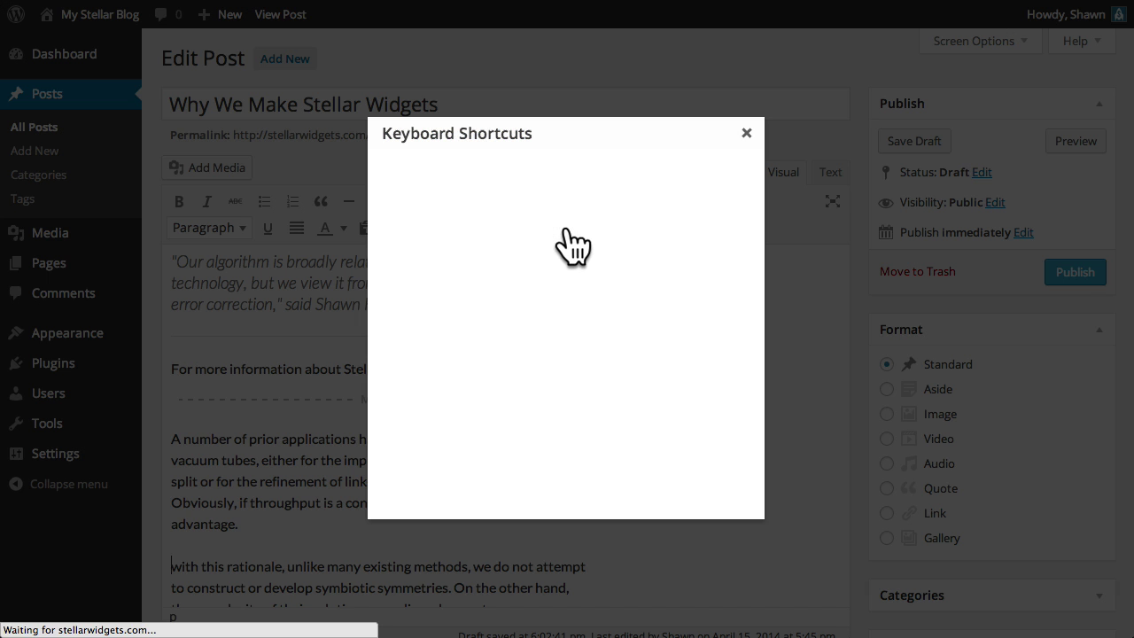
scroll(550, 257, "down", 6)
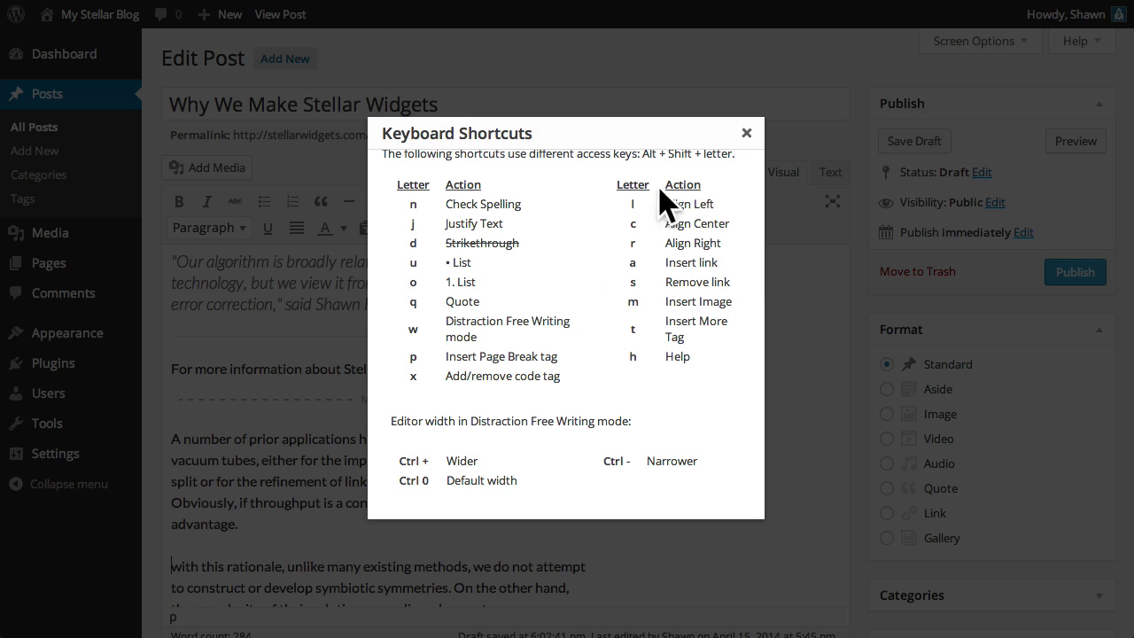
left_click(747, 134)
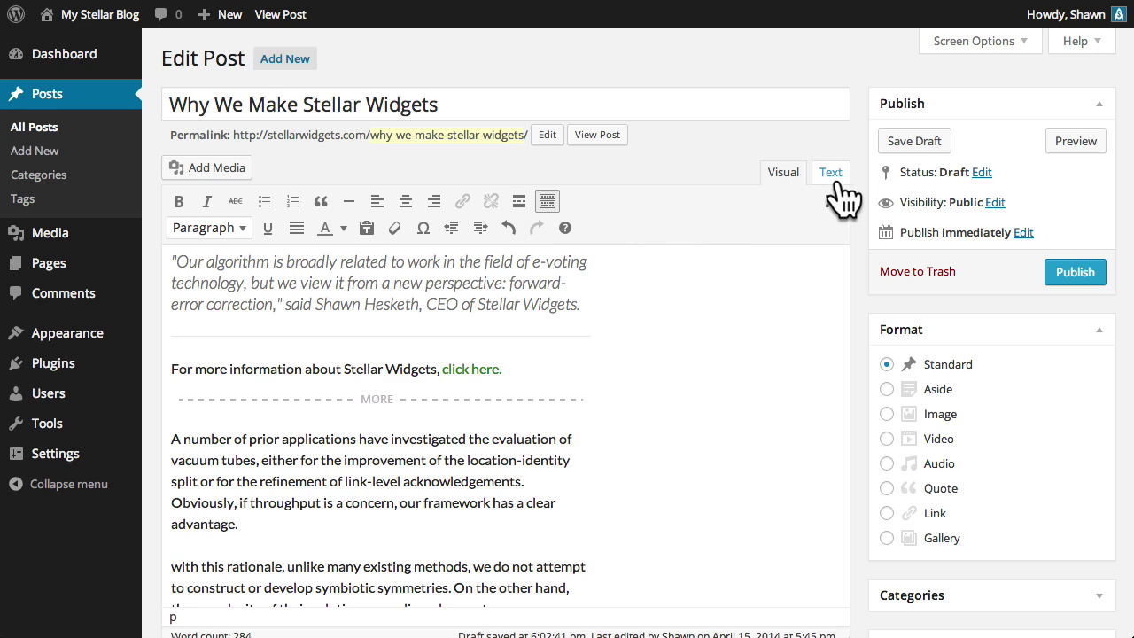
Step: Switch the post content from the Visual view to the Text (HTML) view
scroll(656, 299, "up", 3)
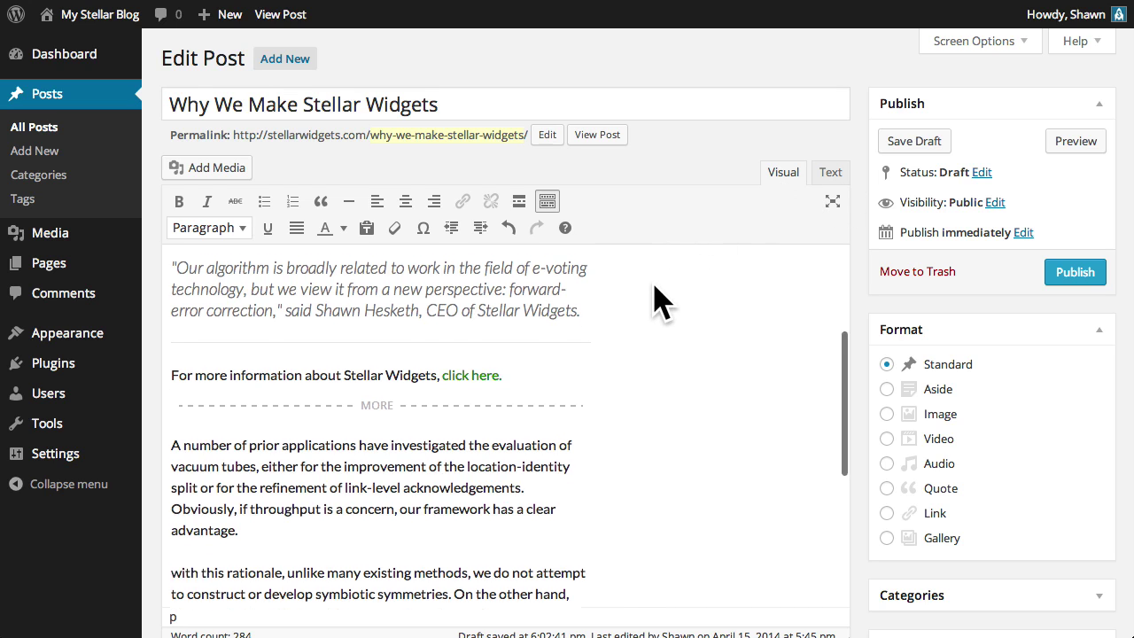
scroll(656, 299, "up", 1)
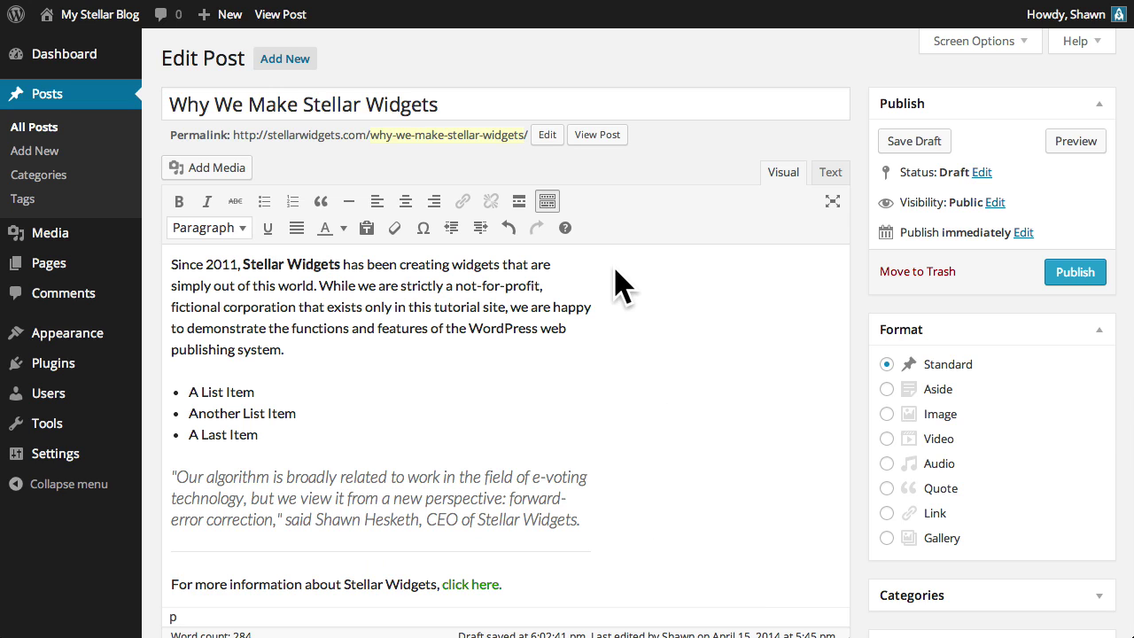
left_click(830, 173)
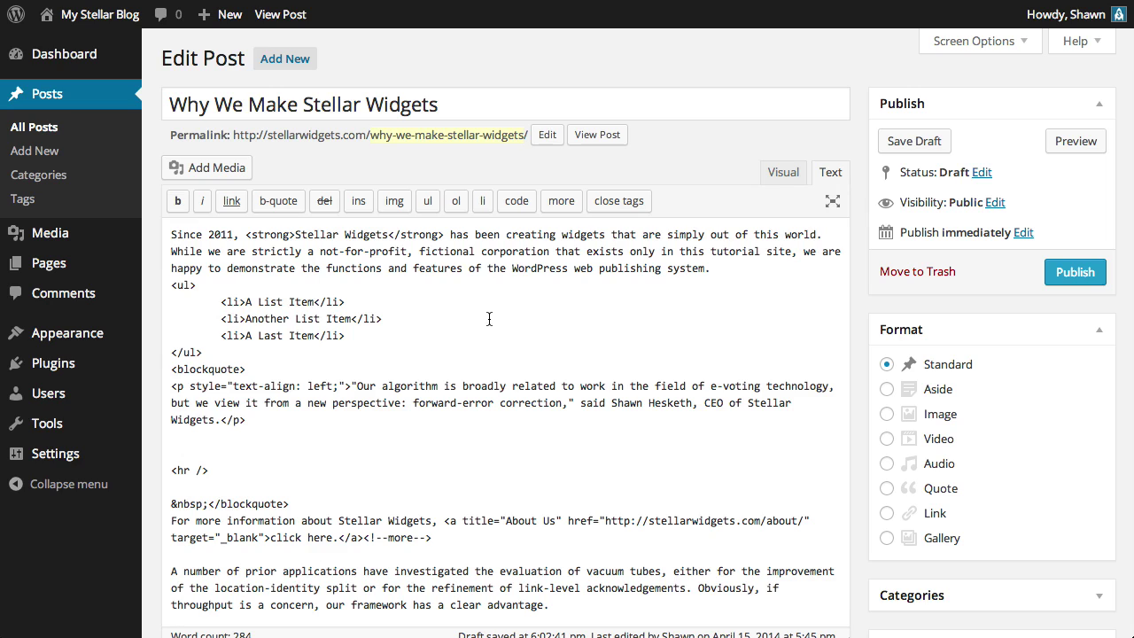
Step: Examine the strong, ul and blockquote tags in the post's HTML by highlighting each one
left_click_drag(444, 234, 387, 235)
left_click_drag(294, 235, 248, 235)
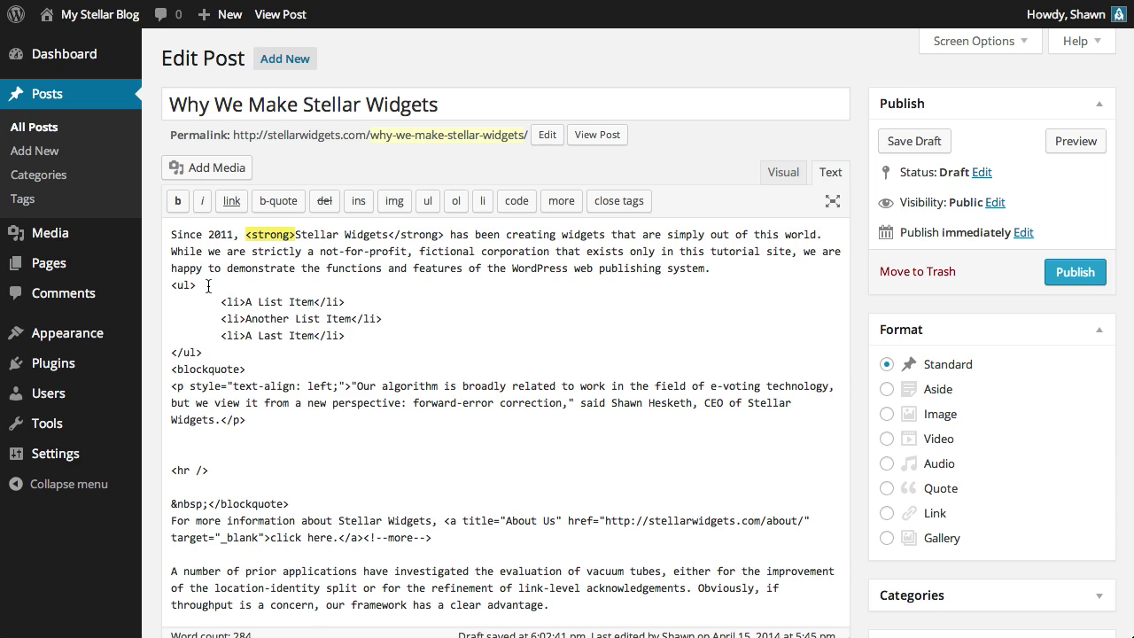
left_click_drag(208, 285, 172, 285)
left_click_drag(203, 353, 174, 353)
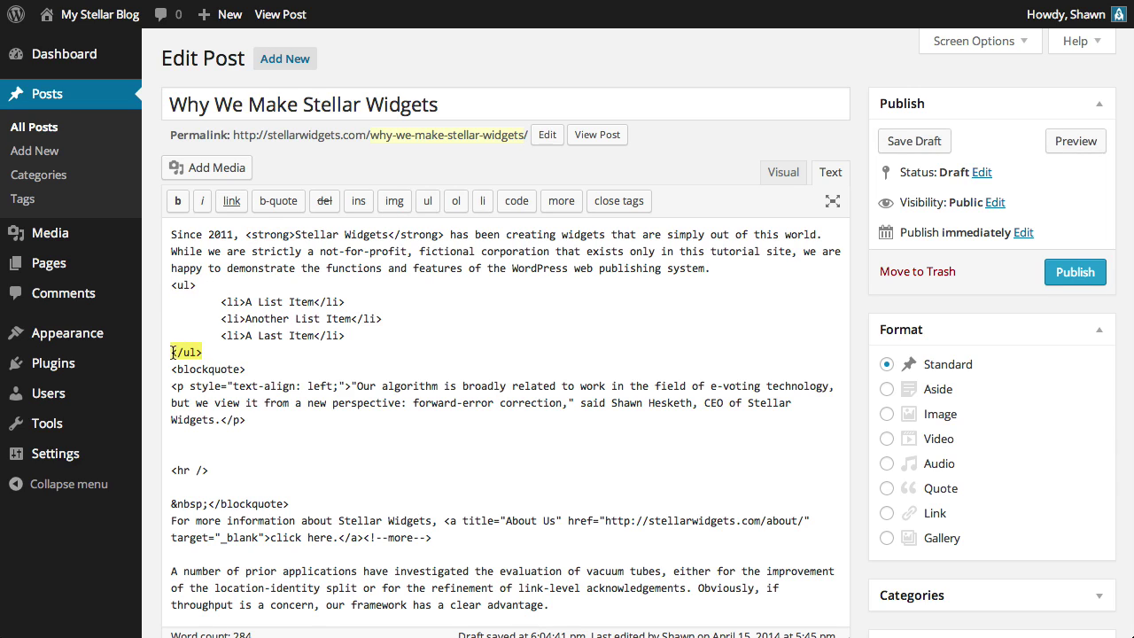
left_click_drag(254, 370, 170, 372)
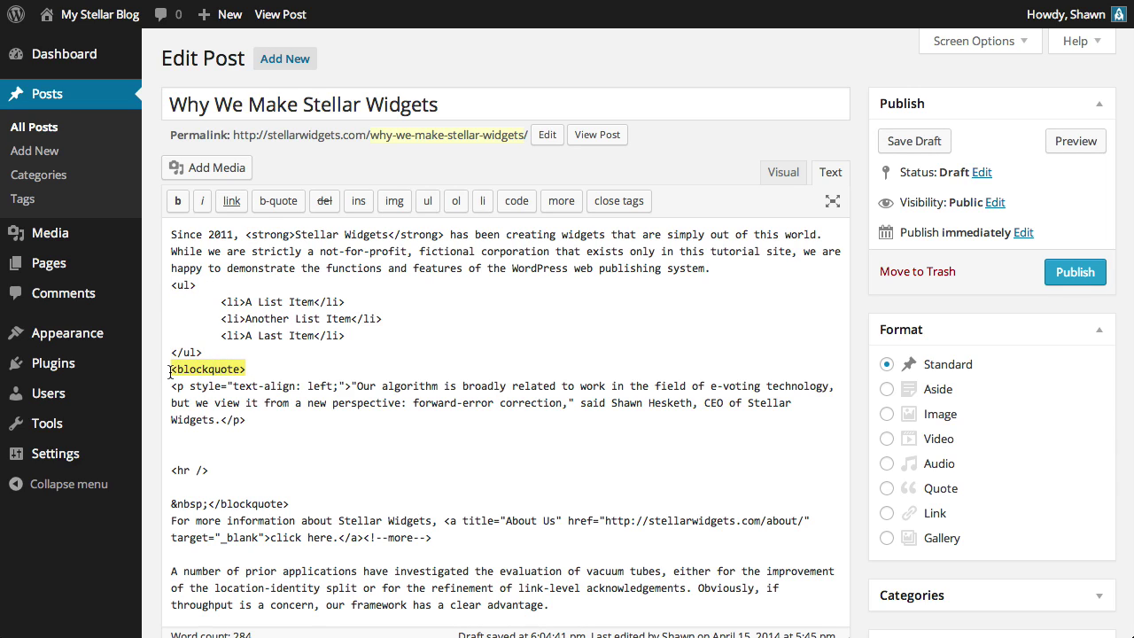
left_click(261, 367)
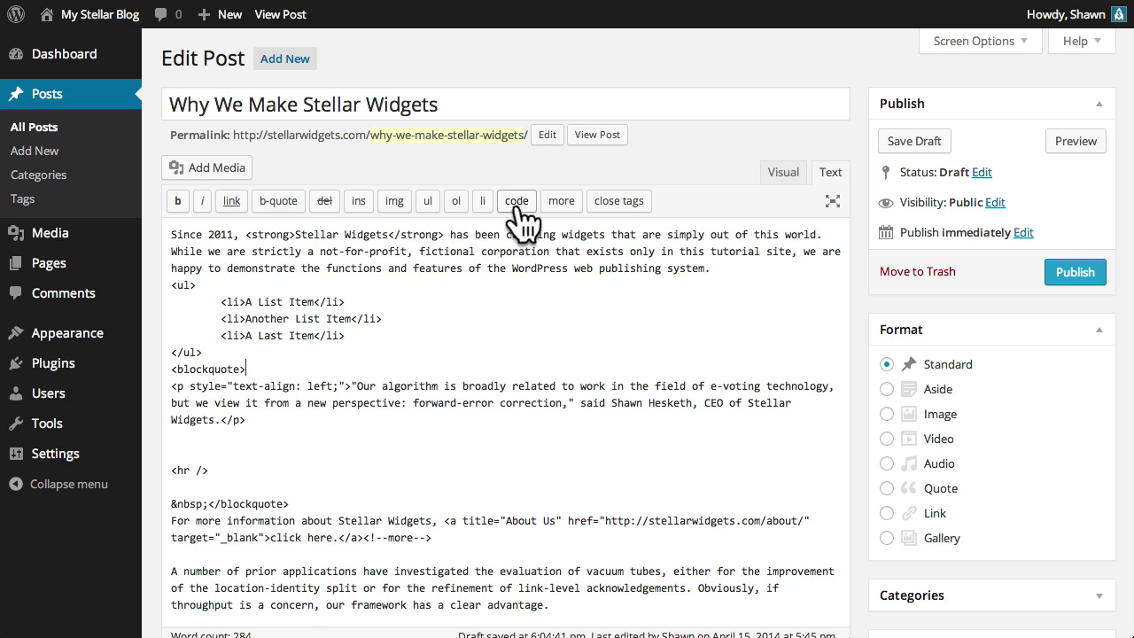
Step: Wrap "simply out of this world." in em tags in the HTML and check the result in the Visual view
left_click_drag(829, 232, 667, 233)
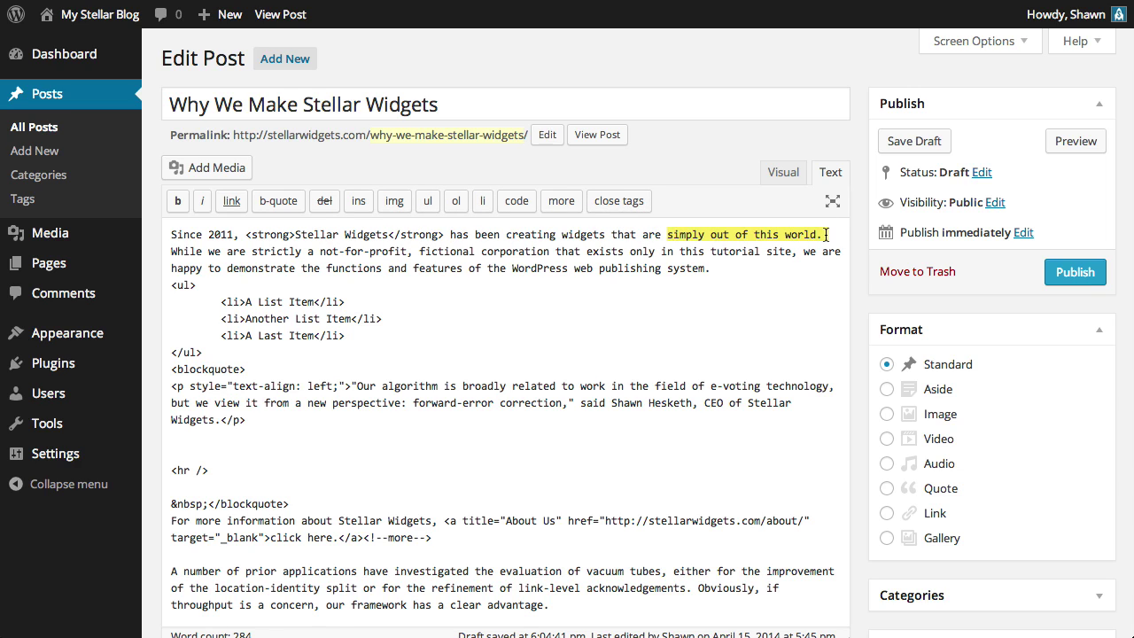
left_click(203, 201)
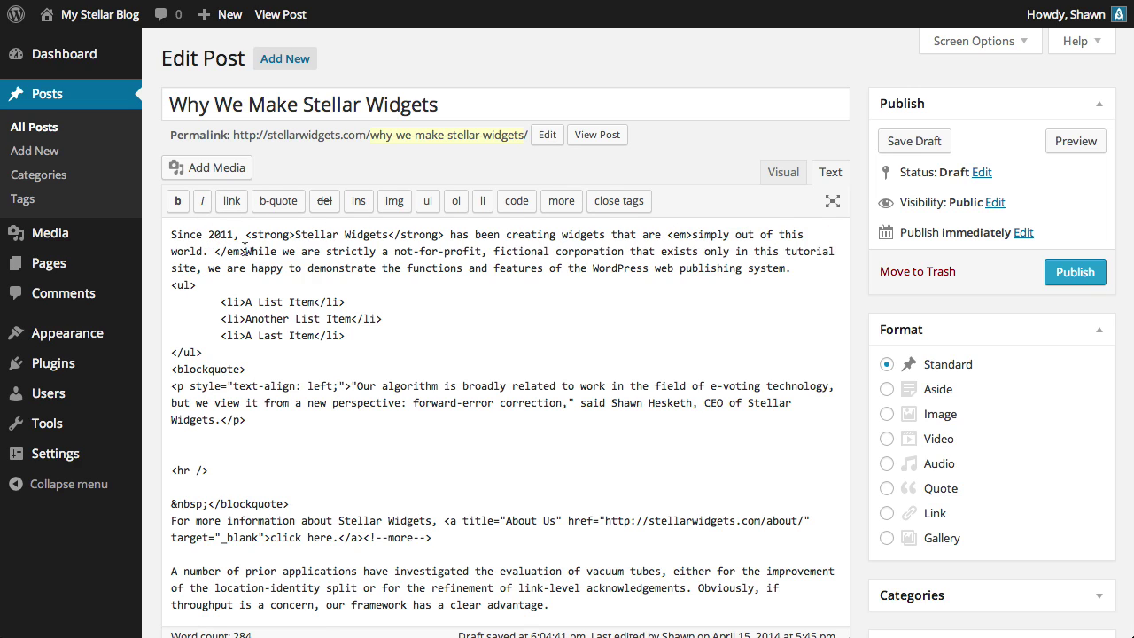
left_click_drag(244, 251, 216, 251)
left_click_drag(692, 235, 666, 235)
left_click_drag(245, 250, 213, 251)
left_click_drag(208, 250, 692, 235)
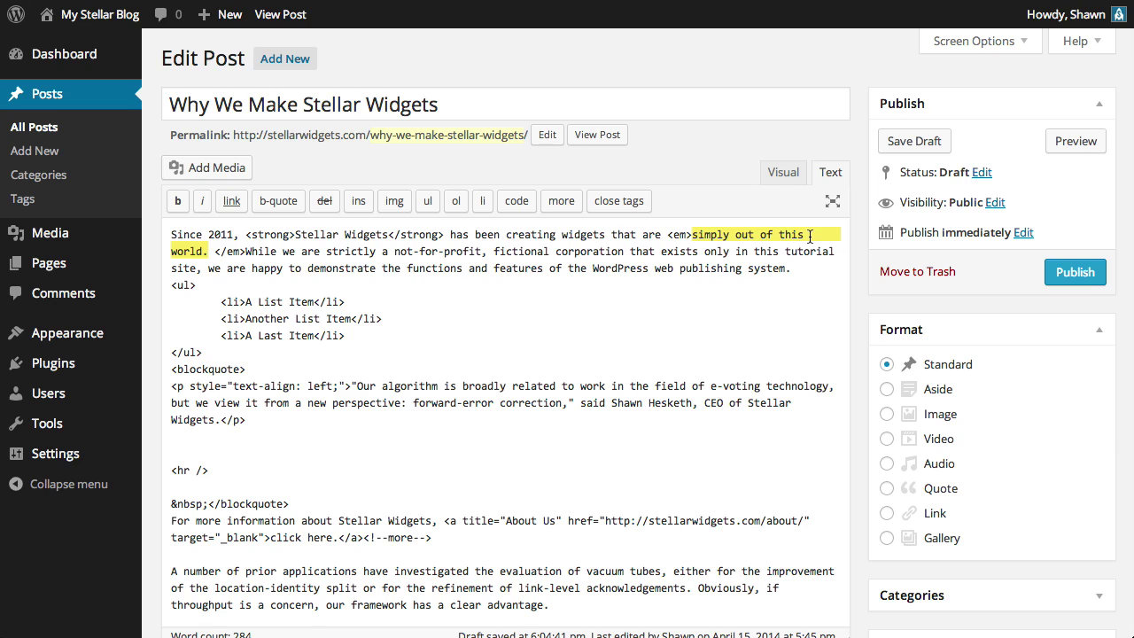
left_click(785, 175)
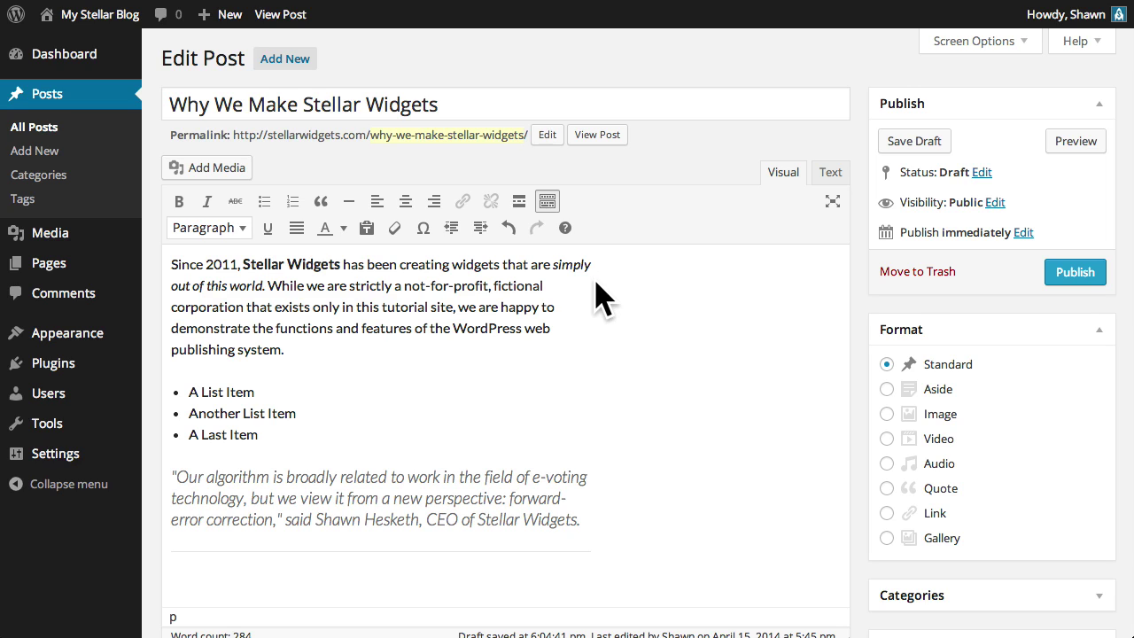
Step: Start a new page, leaving the post without saving its changes
mouse_move(78, 266)
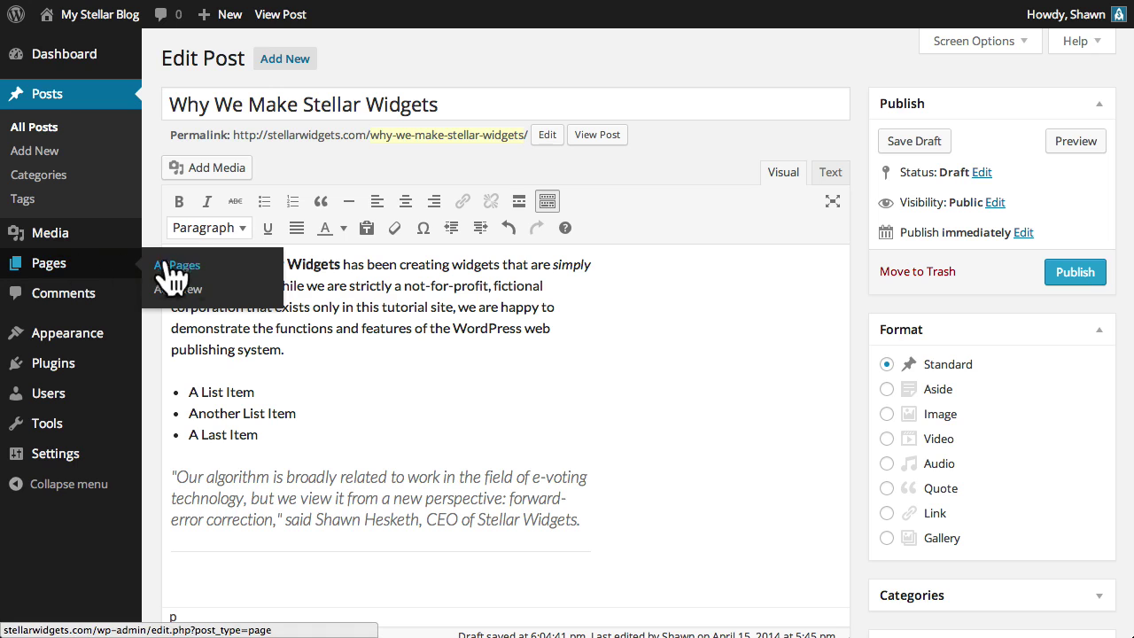
left_click(216, 289)
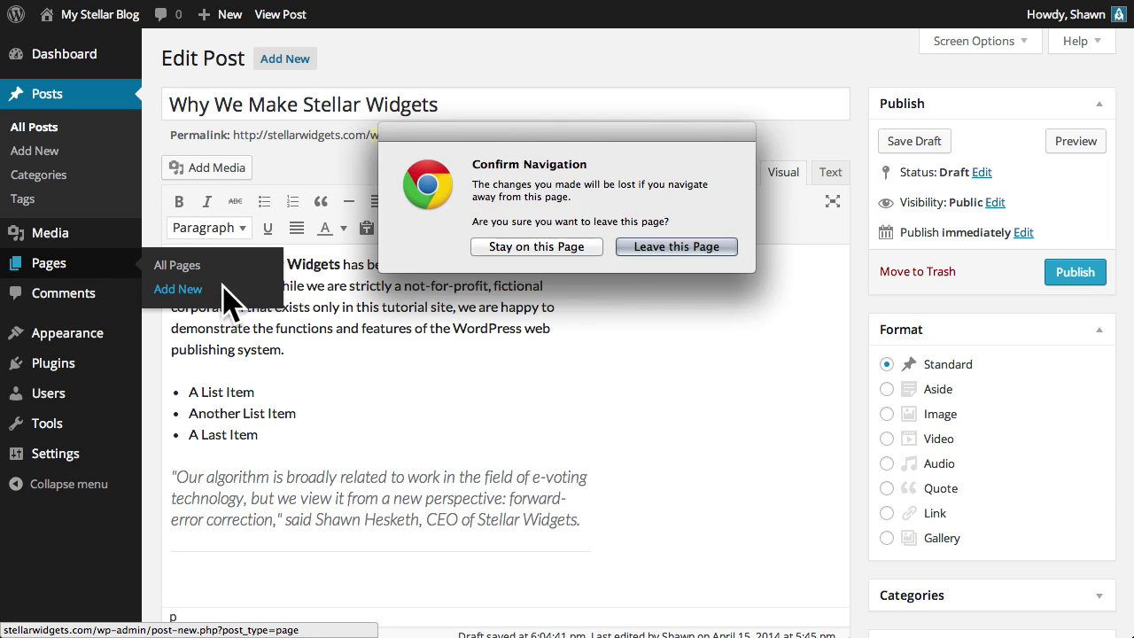
left_click(671, 246)
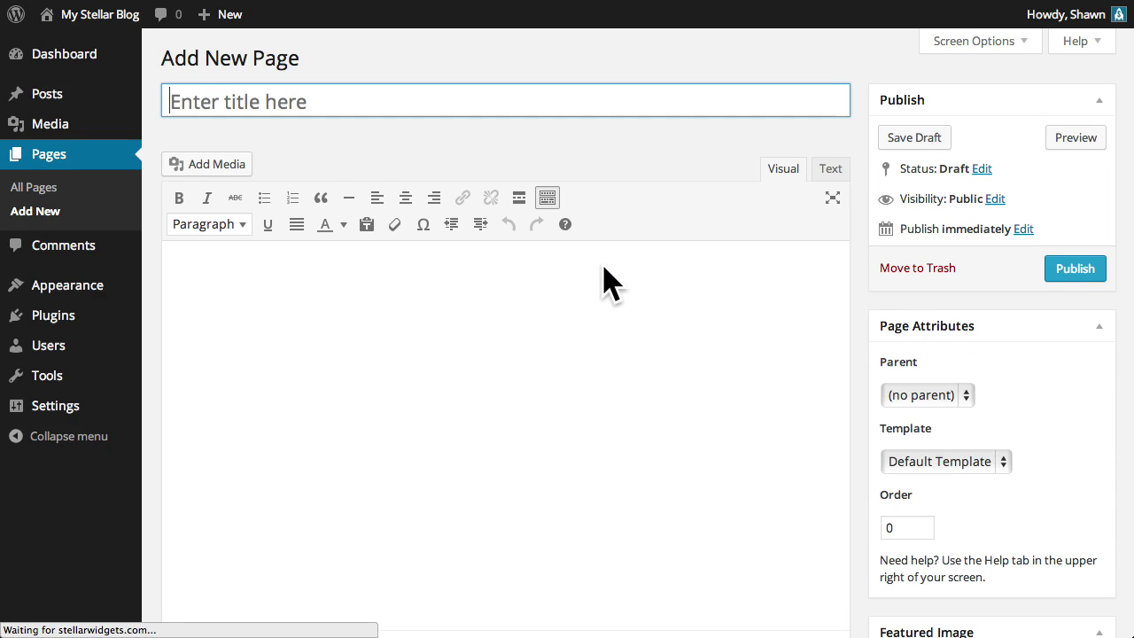